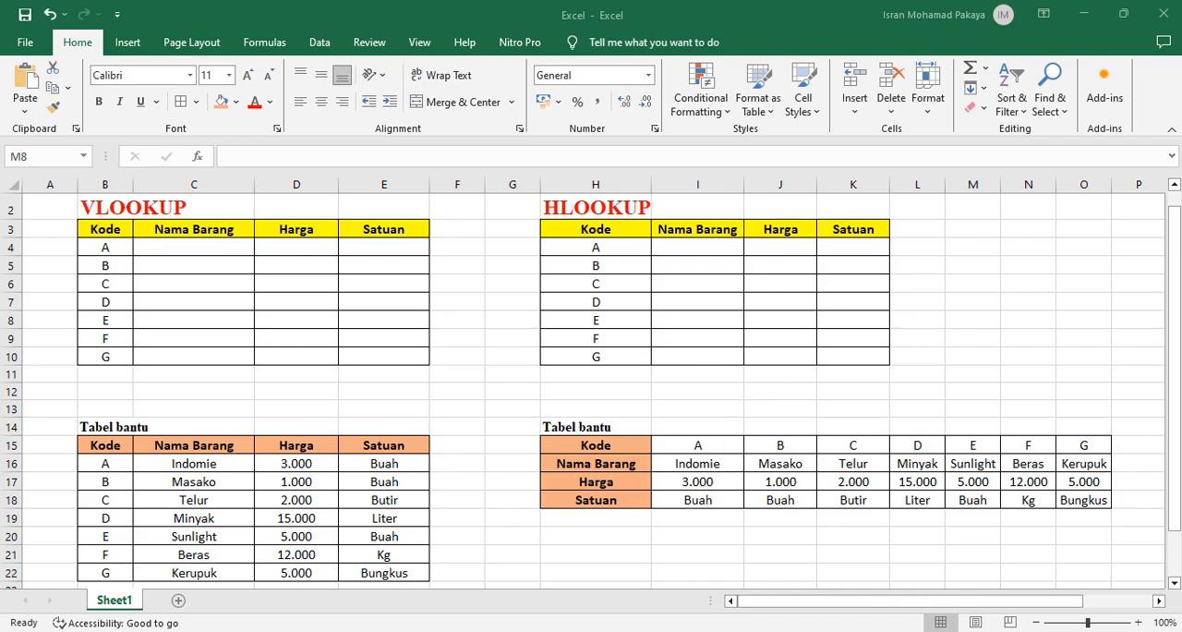
Switch to the Notepad notes and review how VLOOKUP's vertical search differs from HLOOKUP's horizontal search
{"action": "left_click", "coordinate": [655, 630]}
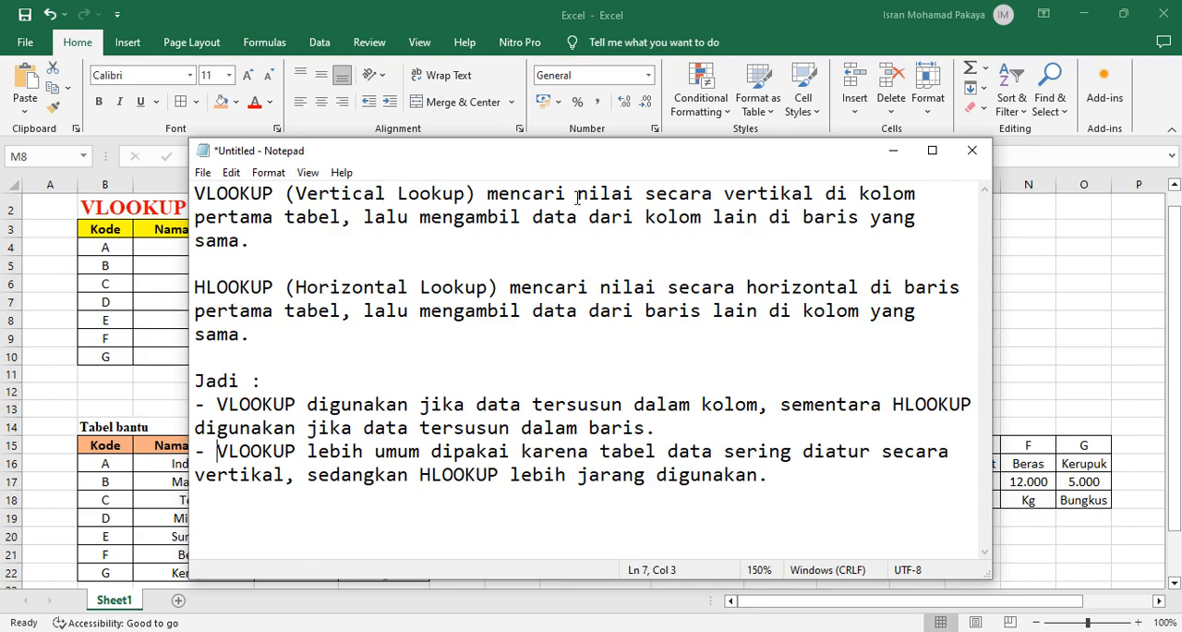
{"action": "left_click", "coordinate": [694, 211]}
{"action": "left_click_drag", "start_coordinate": [748, 287], "coordinate": [860, 289]}
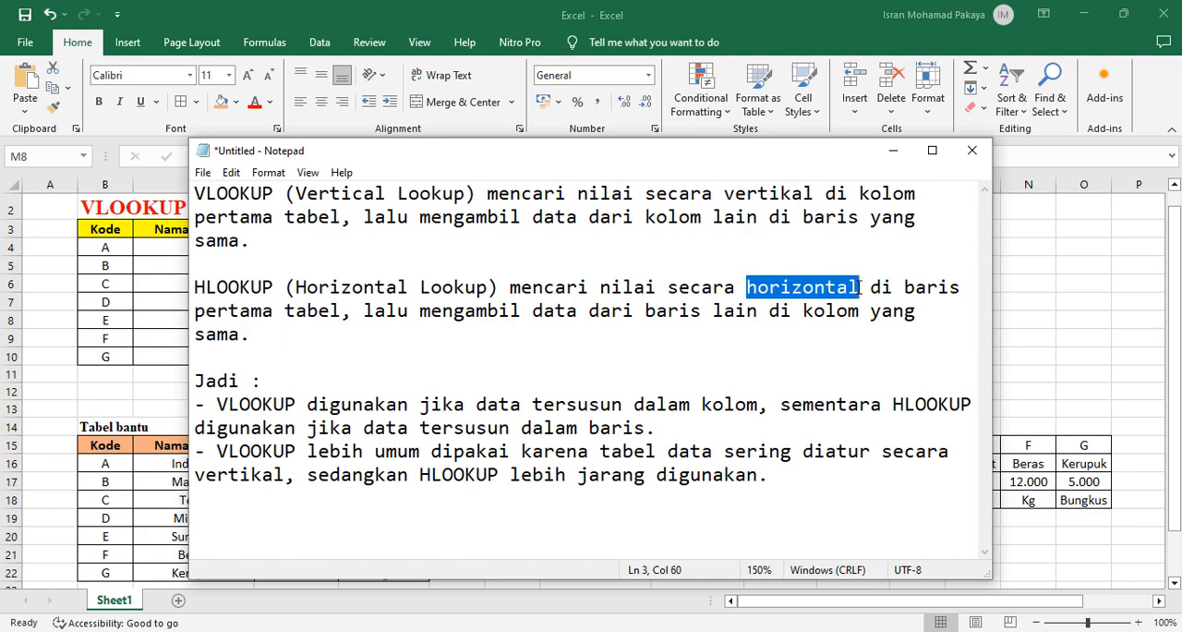
{"action": "left_click_drag", "start_coordinate": [726, 192], "coordinate": [805, 188]}
{"action": "left_click_drag", "start_coordinate": [748, 288], "coordinate": [880, 296]}
{"action": "left_click", "coordinate": [691, 477]}
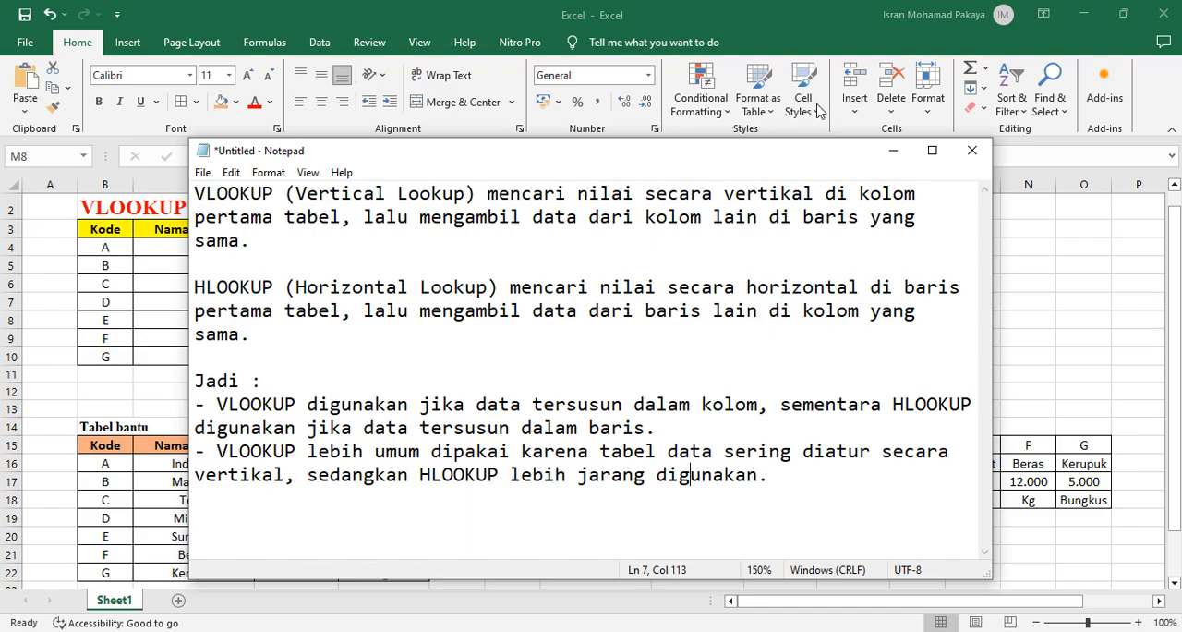
{"action": "left_click", "coordinate": [893, 151]}
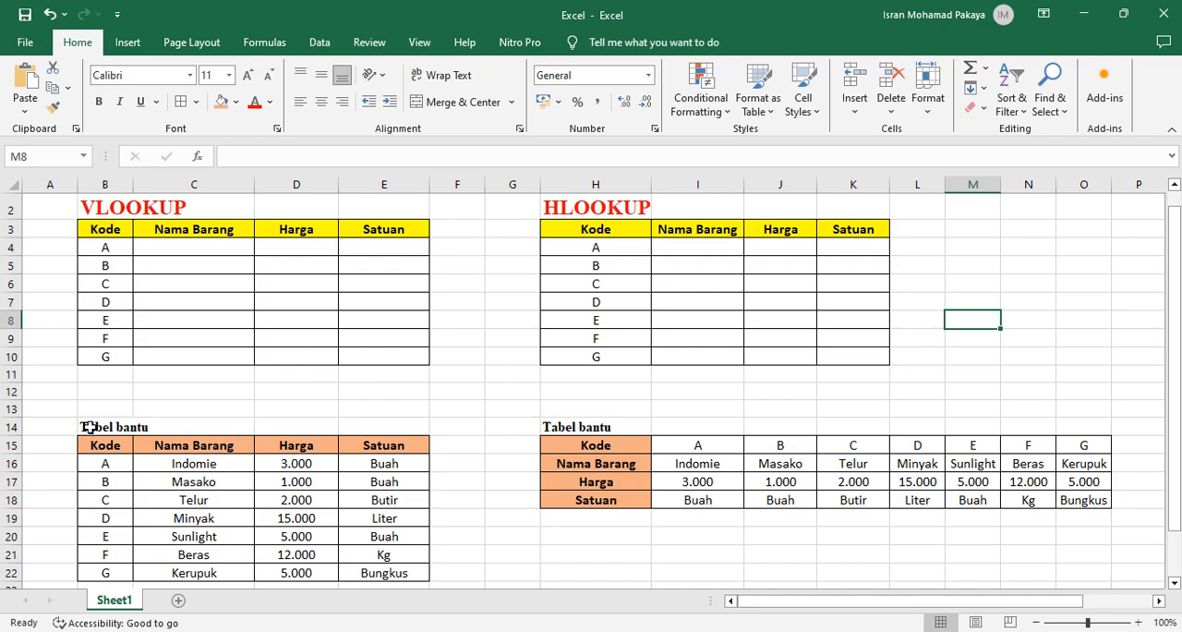
Examine the vertical helper table in B14:E22, including its Kode, Nama Barang, Harga and Satuan columns
{"action": "left_click", "coordinate": [89, 427]}
{"action": "left_click_drag", "start_coordinate": [87, 428], "coordinate": [388, 574]}
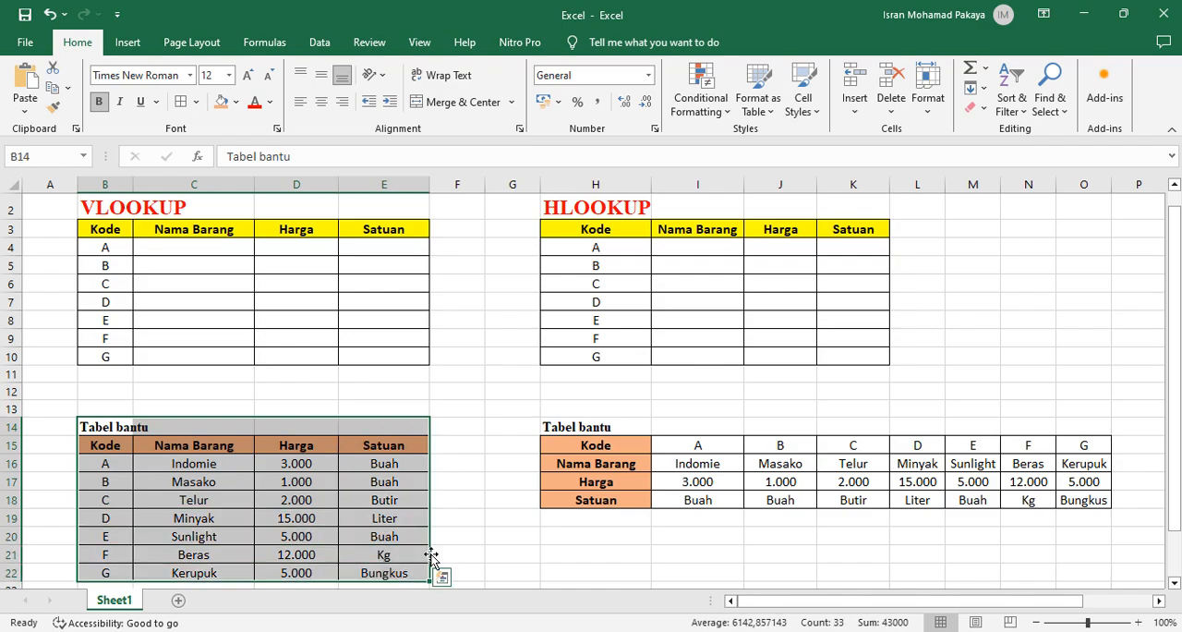
{"action": "left_click", "coordinate": [471, 496]}
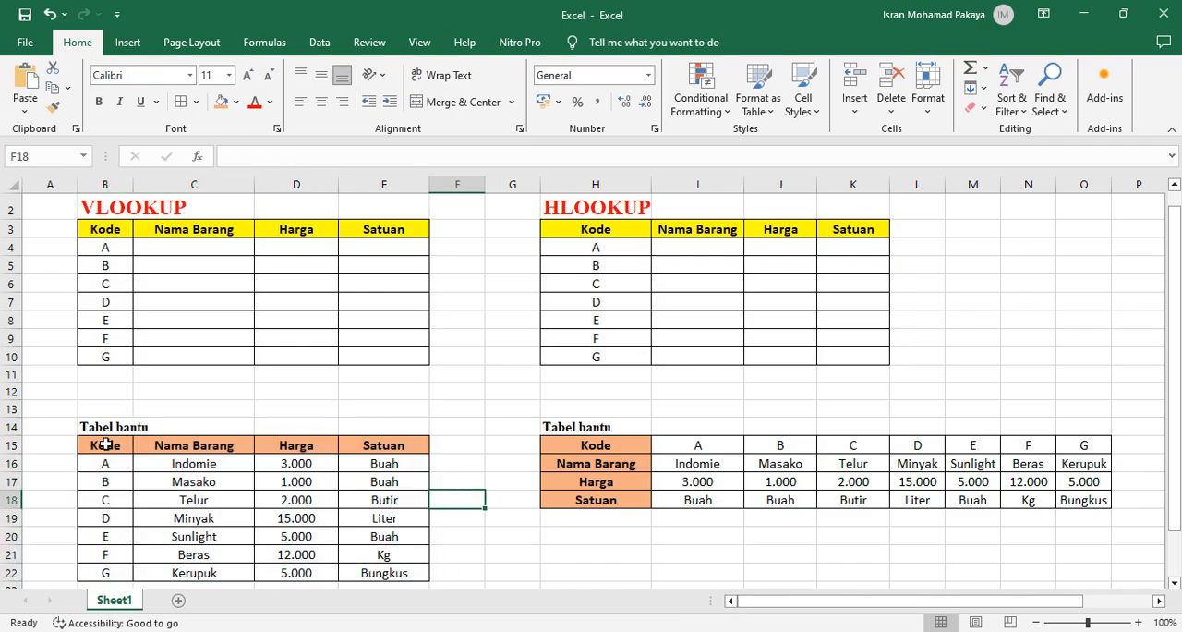
{"action": "left_click_drag", "start_coordinate": [105, 444], "coordinate": [388, 573]}
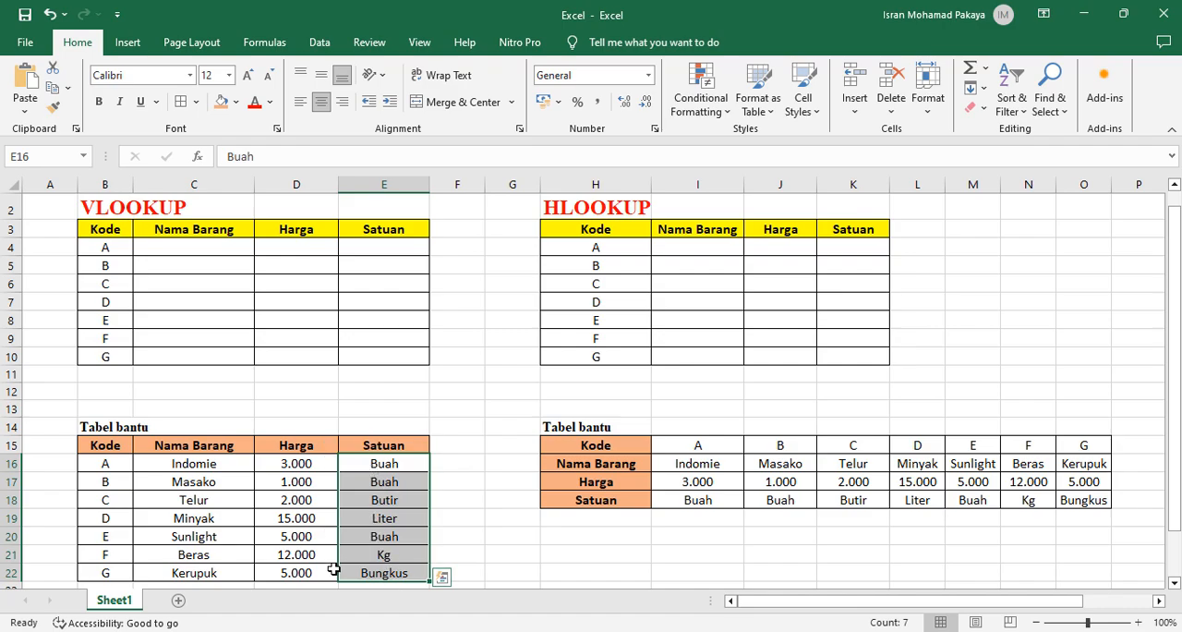
{"action": "left_click", "coordinate": [528, 459]}
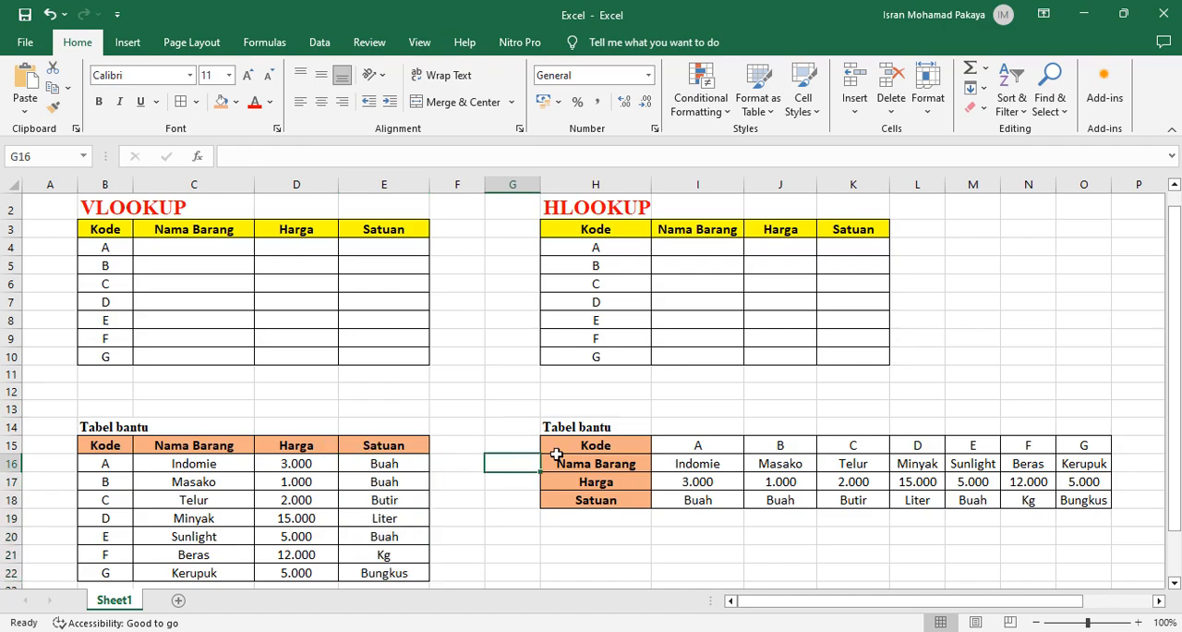
Examine the horizontal helper table in H15:O18, comparing its row headings with the codes and item names across the rows
{"action": "left_click", "coordinate": [556, 445]}
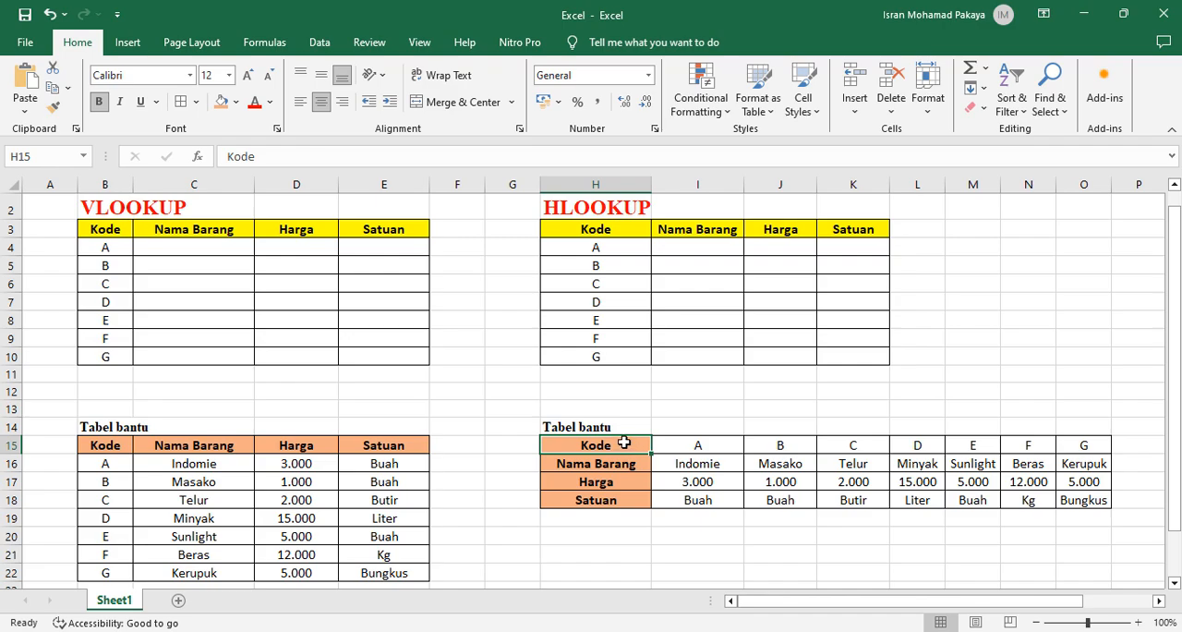
{"action": "left_click", "coordinate": [721, 450]}
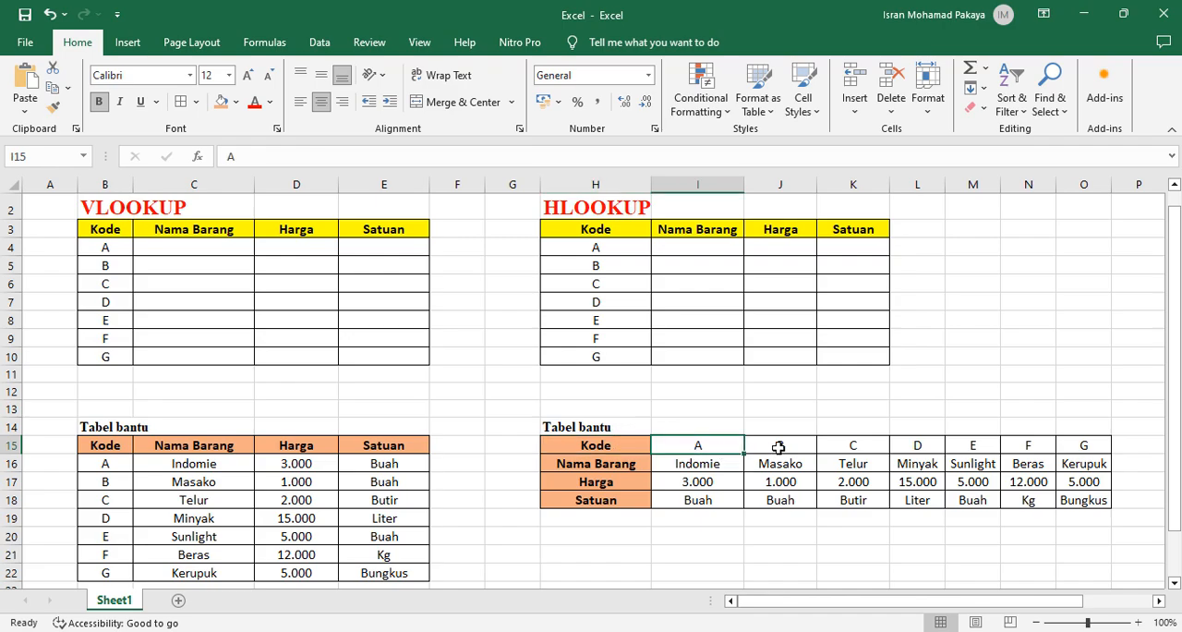
{"action": "left_click_drag", "start_coordinate": [778, 447], "coordinate": [919, 447]}
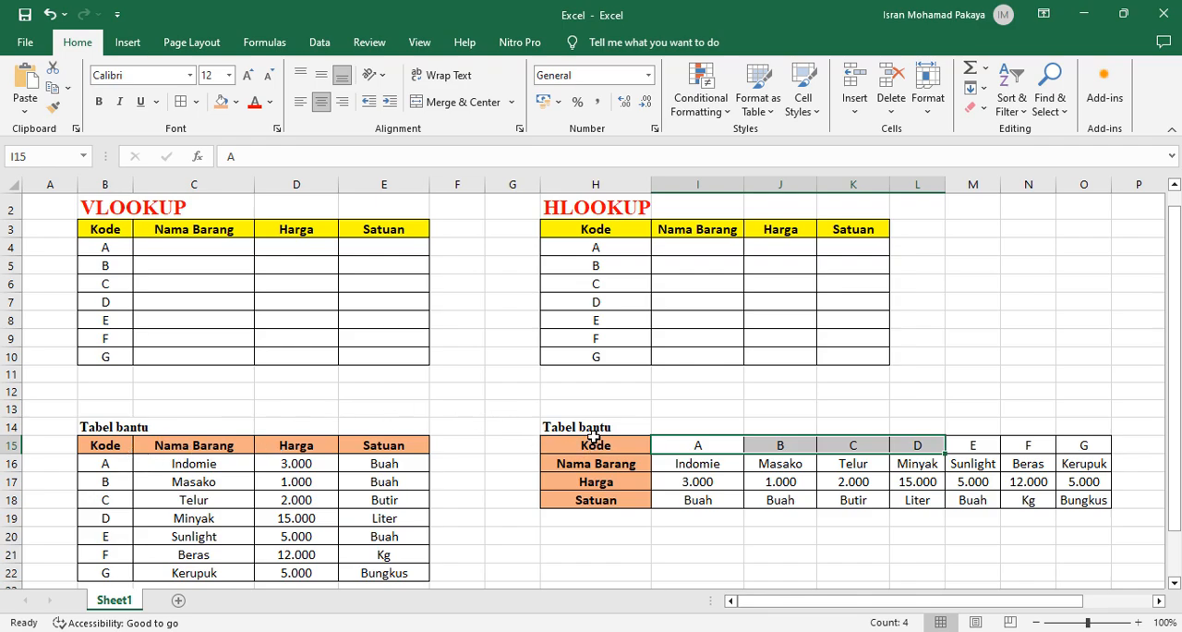
{"action": "left_click_drag", "start_coordinate": [596, 447], "coordinate": [605, 516]}
{"action": "left_click", "coordinate": [605, 515]}
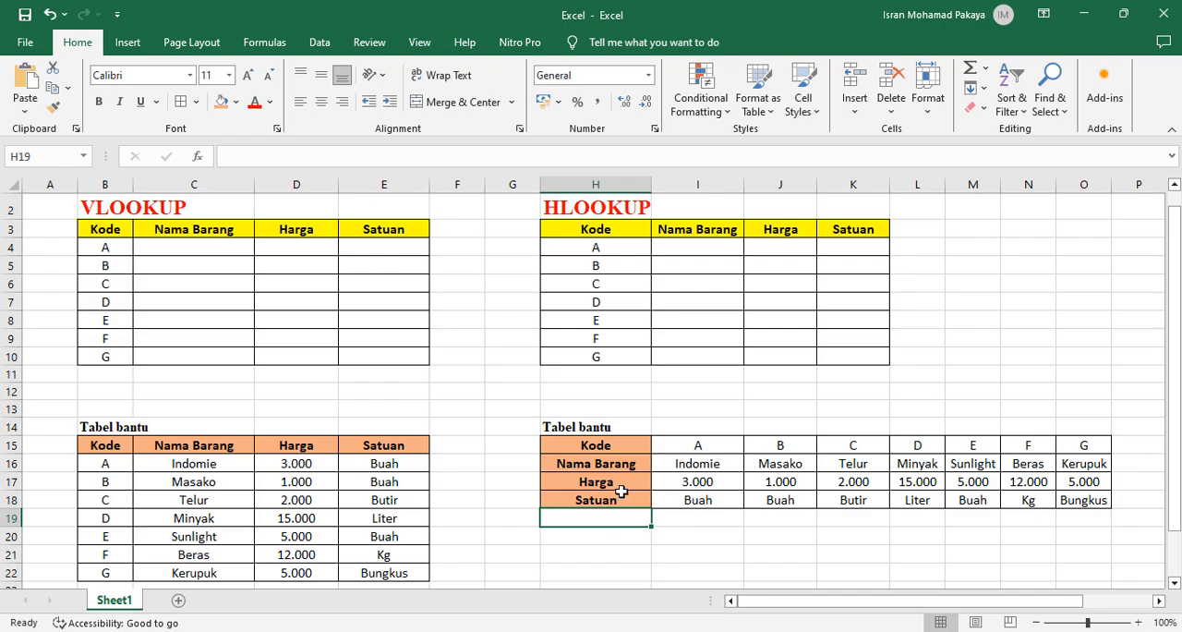
{"action": "left_click", "coordinate": [622, 492]}
{"action": "left_click_drag", "start_coordinate": [658, 447], "coordinate": [1063, 447]}
{"action": "left_click_drag", "start_coordinate": [692, 463], "coordinate": [1046, 461]}
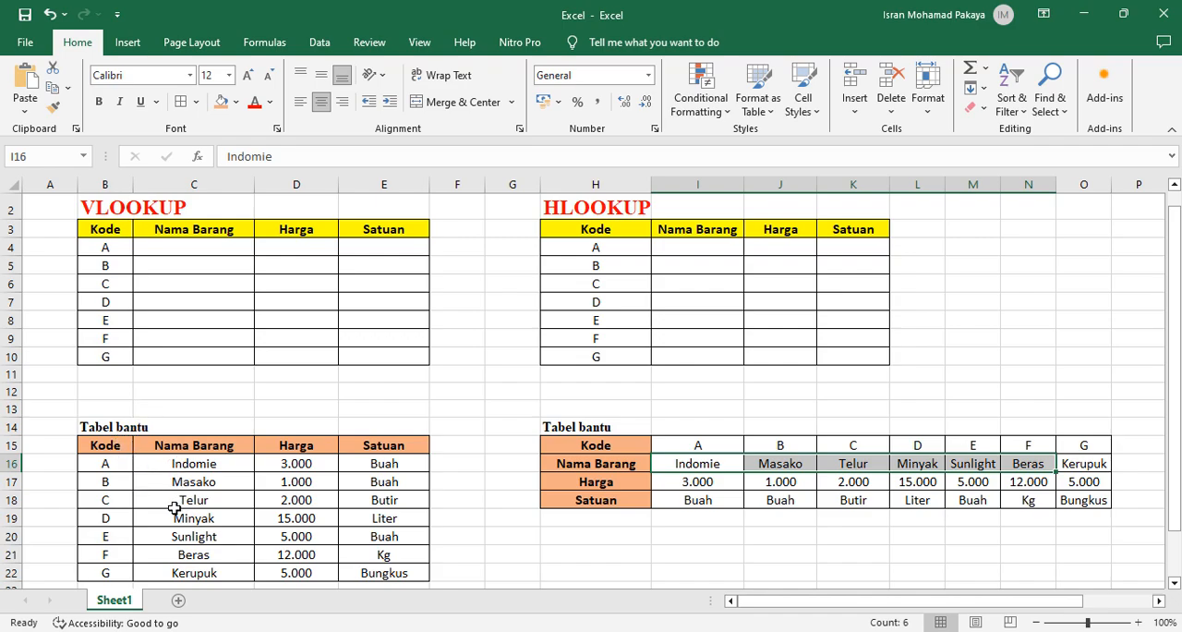
{"action": "left_click", "coordinate": [589, 458]}
{"action": "left_click", "coordinate": [524, 462]}
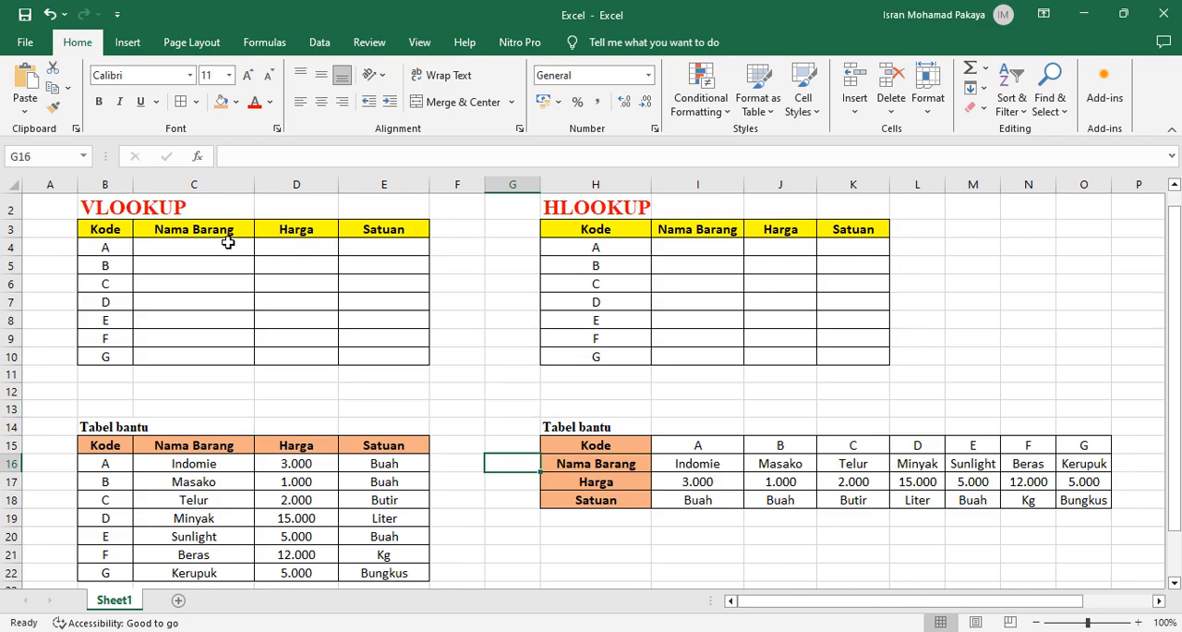
Start a VLOOKUP formula in cell C4 with the code in B4 as the lookup value
{"action": "left_click", "coordinate": [191, 245]}
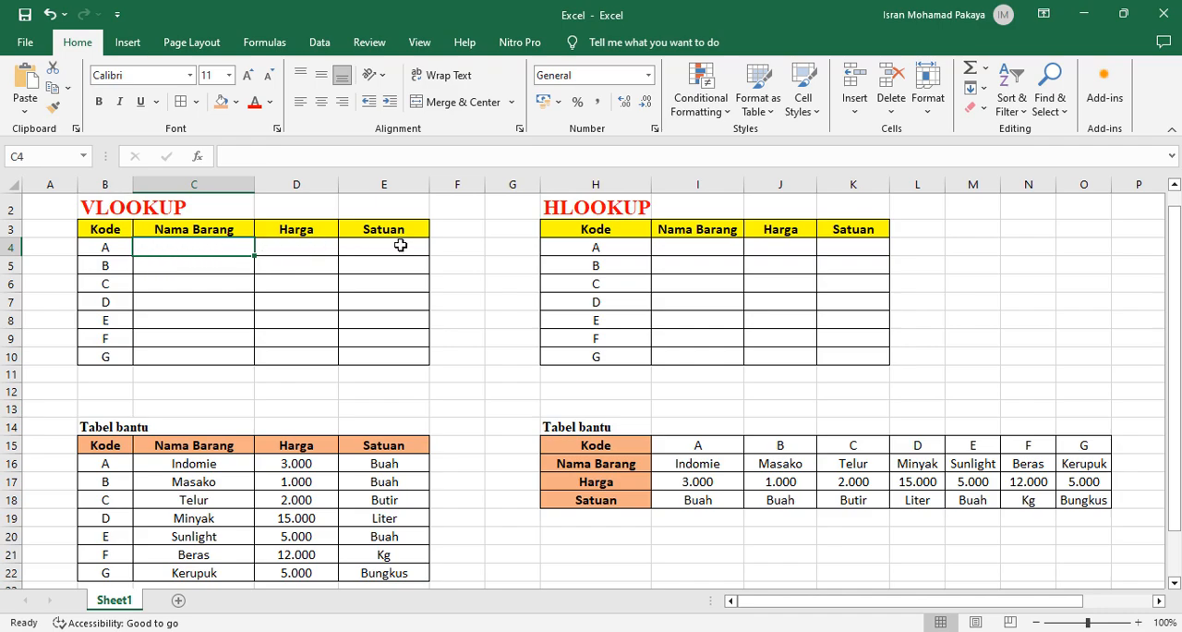
{"action": "double_click", "coordinate": [165, 247]}
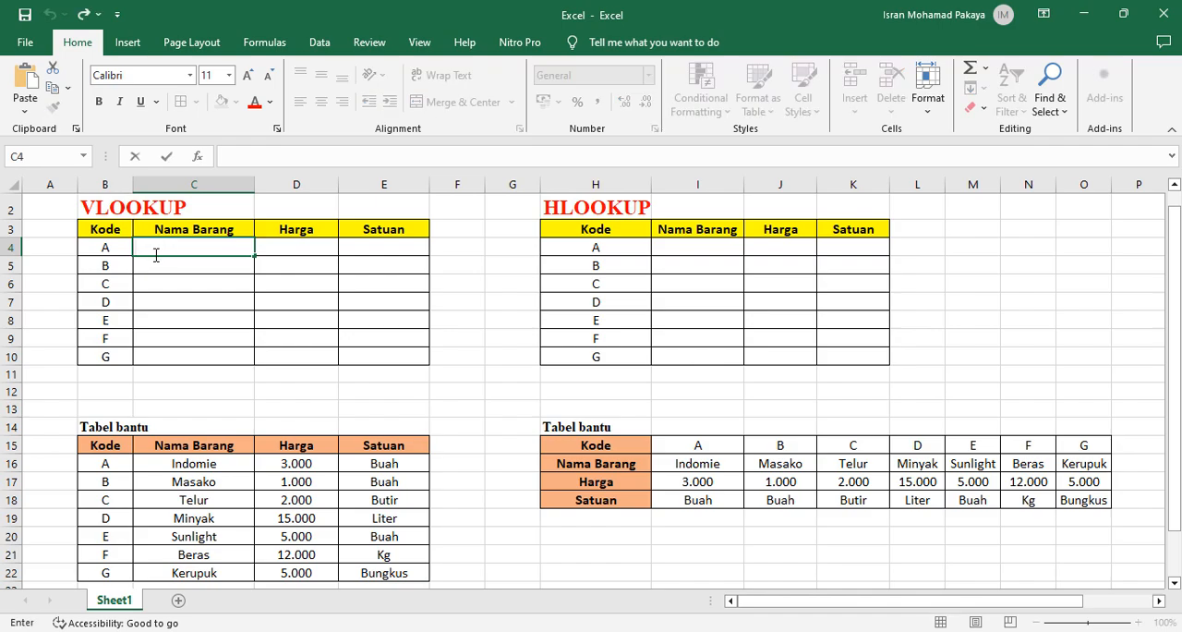
{"action": "type", "text": "="}
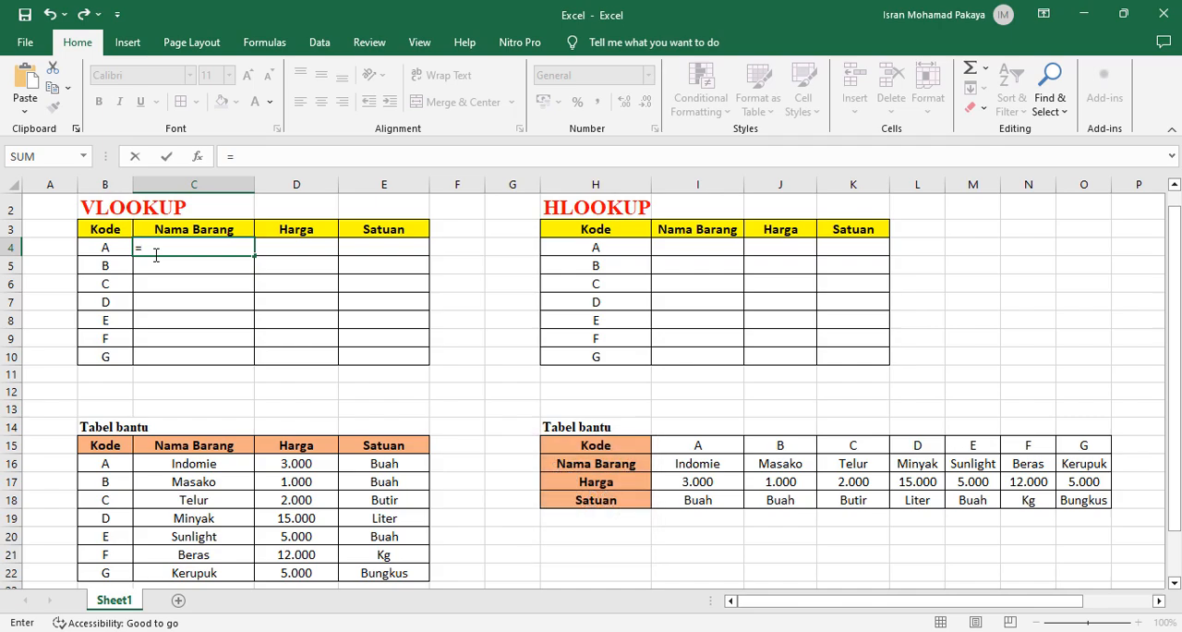
{"action": "type", "text": "V"}
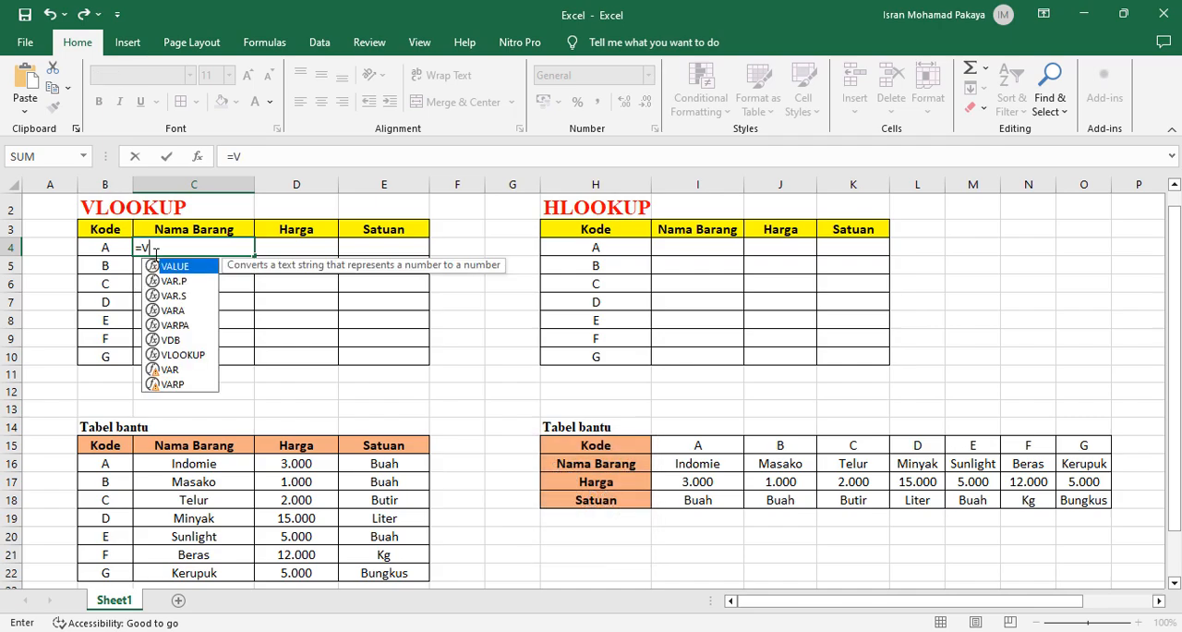
{"action": "type", "text": "L"}
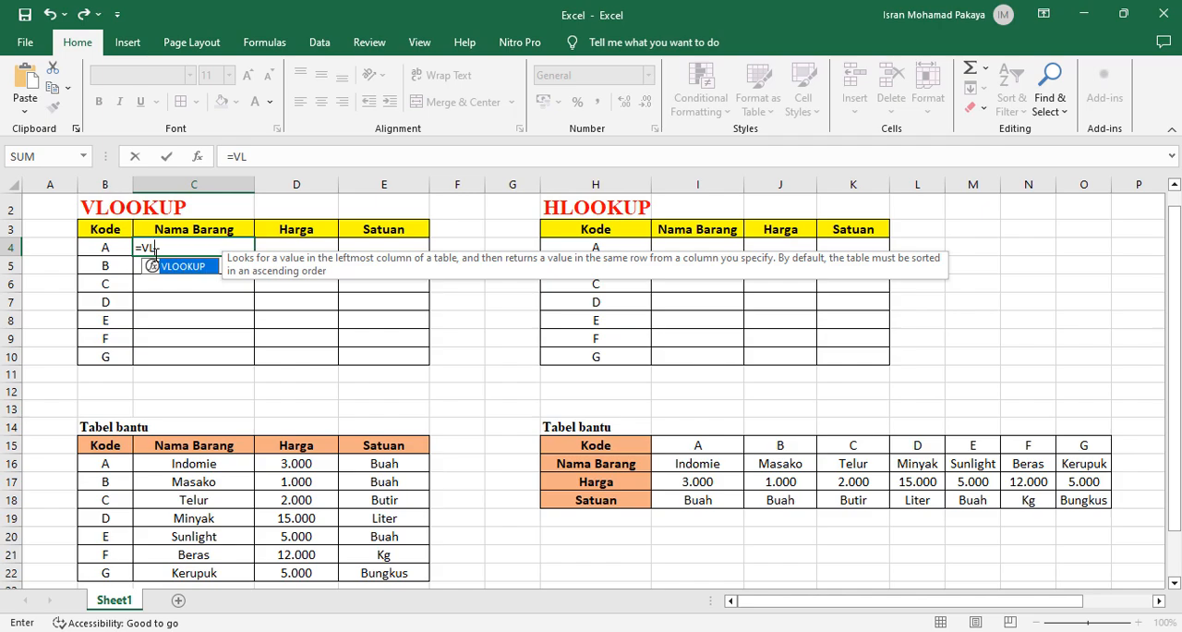
{"action": "double_click", "coordinate": [187, 268]}
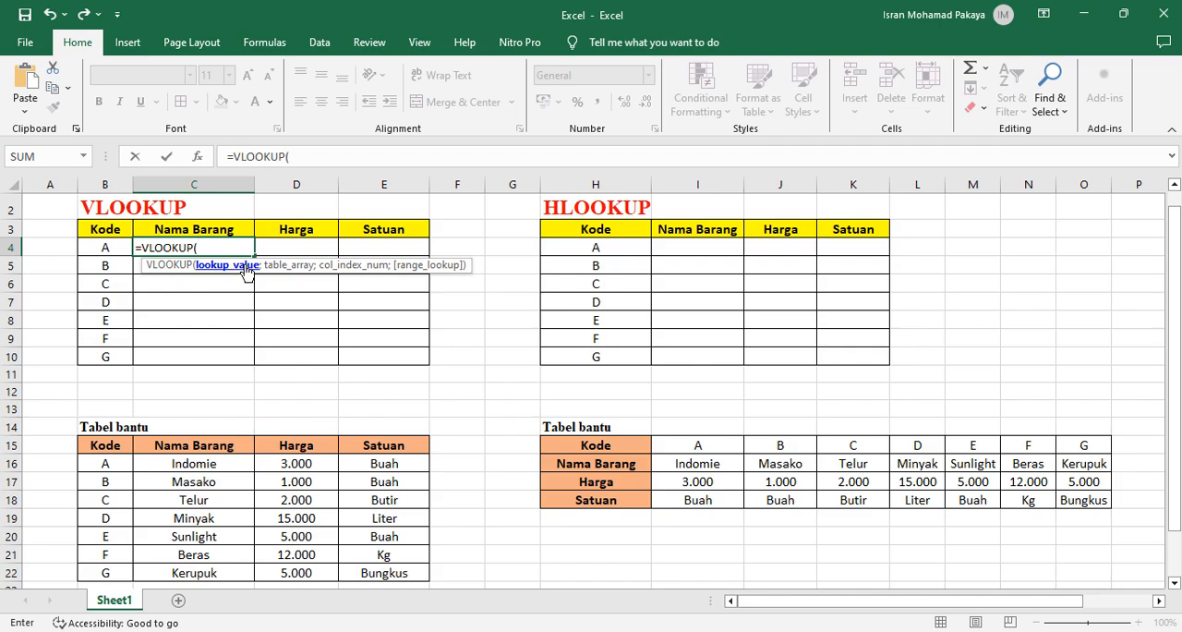
{"action": "left_click", "coordinate": [110, 247]}
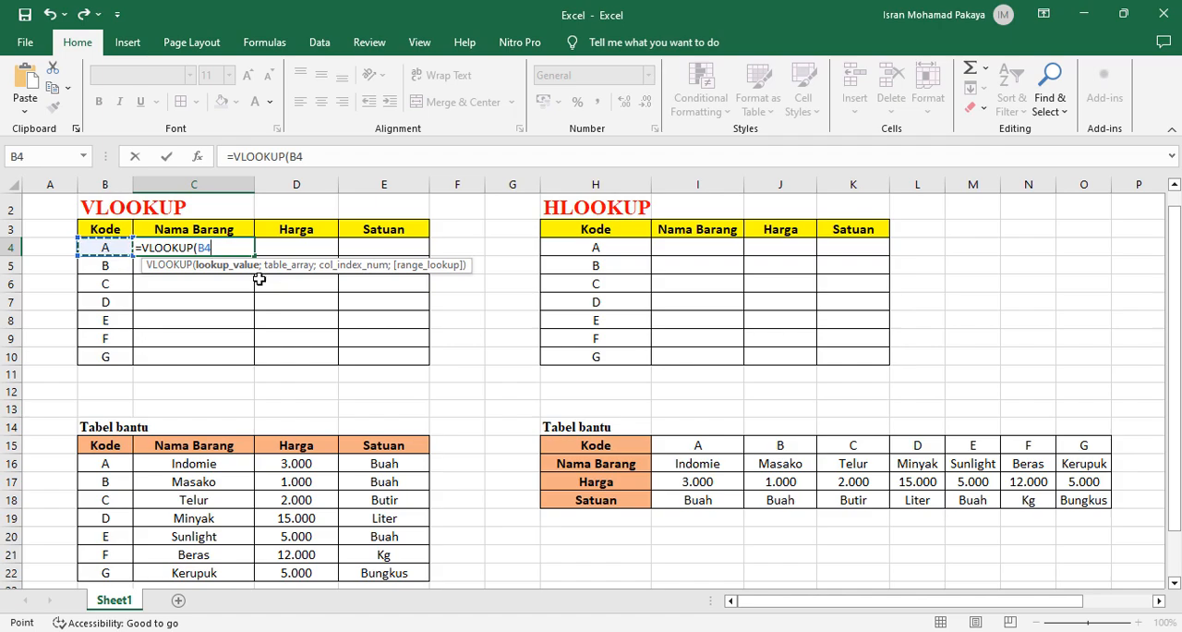
{"action": "type", "text": ";"}
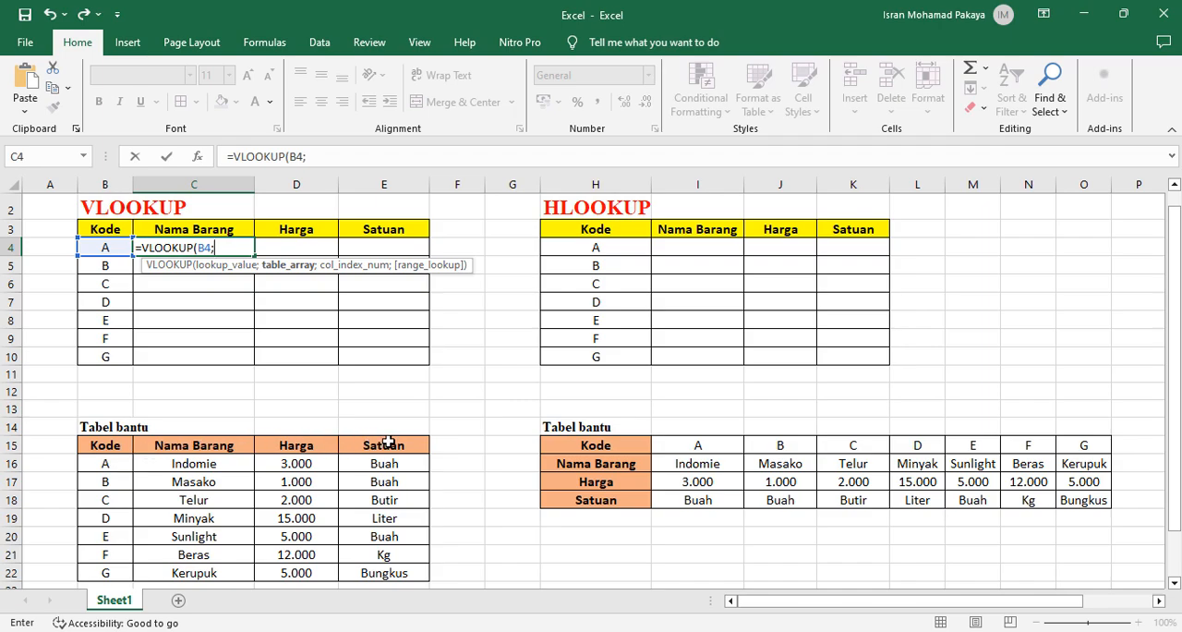
Set the formula's table array to the vertical helper data B16:E22 and make it absolute as $B$16:$E$22
{"action": "left_click", "coordinate": [104, 465]}
{"action": "left_click_drag", "start_coordinate": [104, 465], "coordinate": [380, 577]}
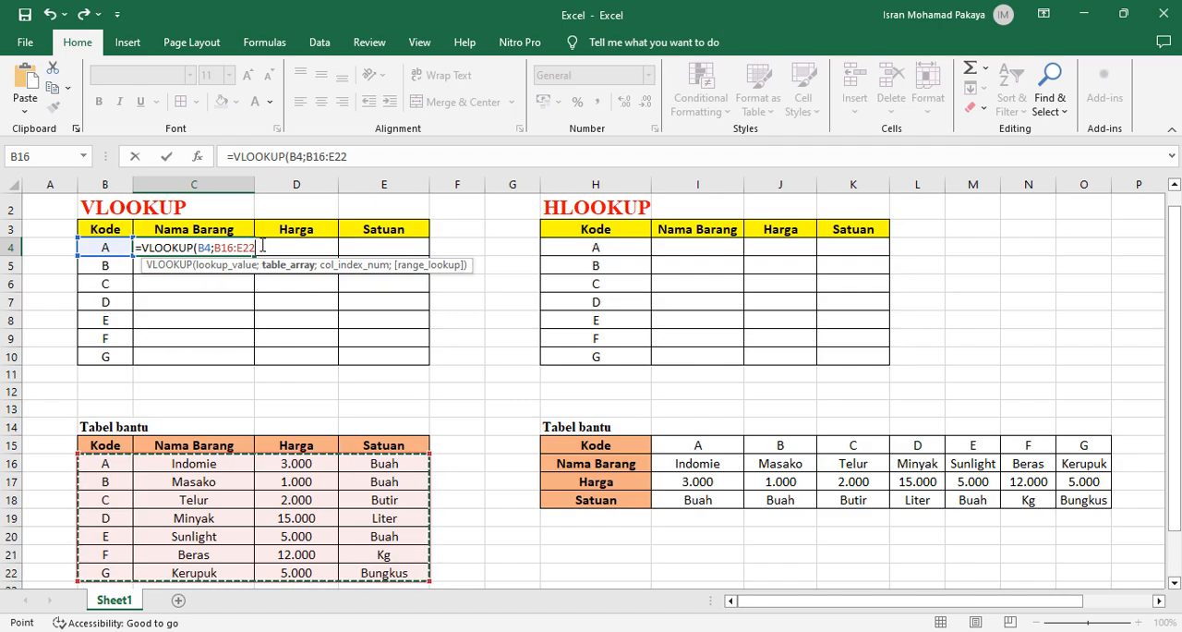
{"action": "left_click_drag", "start_coordinate": [261, 247], "coordinate": [213, 248]}
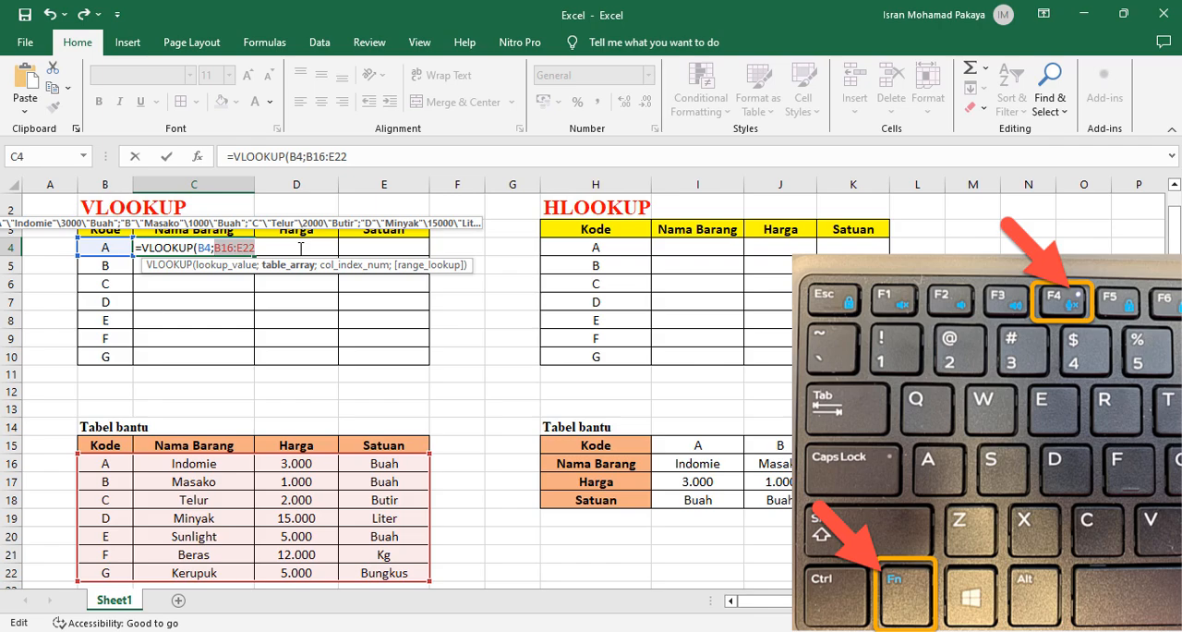
{"action": "key", "text": "F4"}
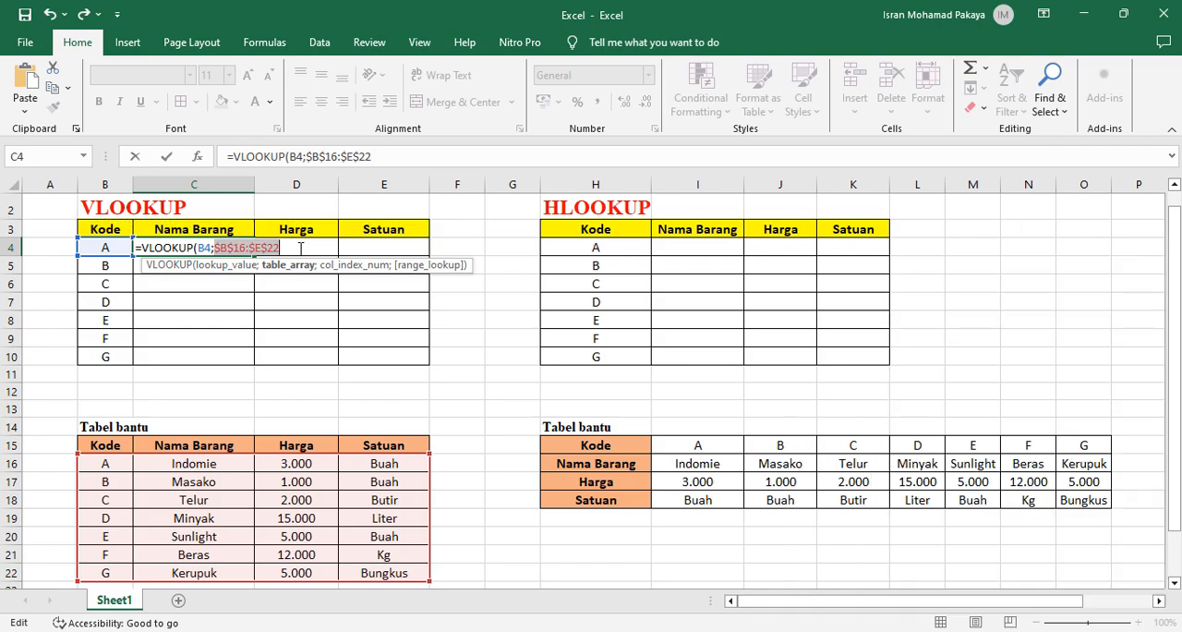
{"action": "left_click", "coordinate": [300, 247]}
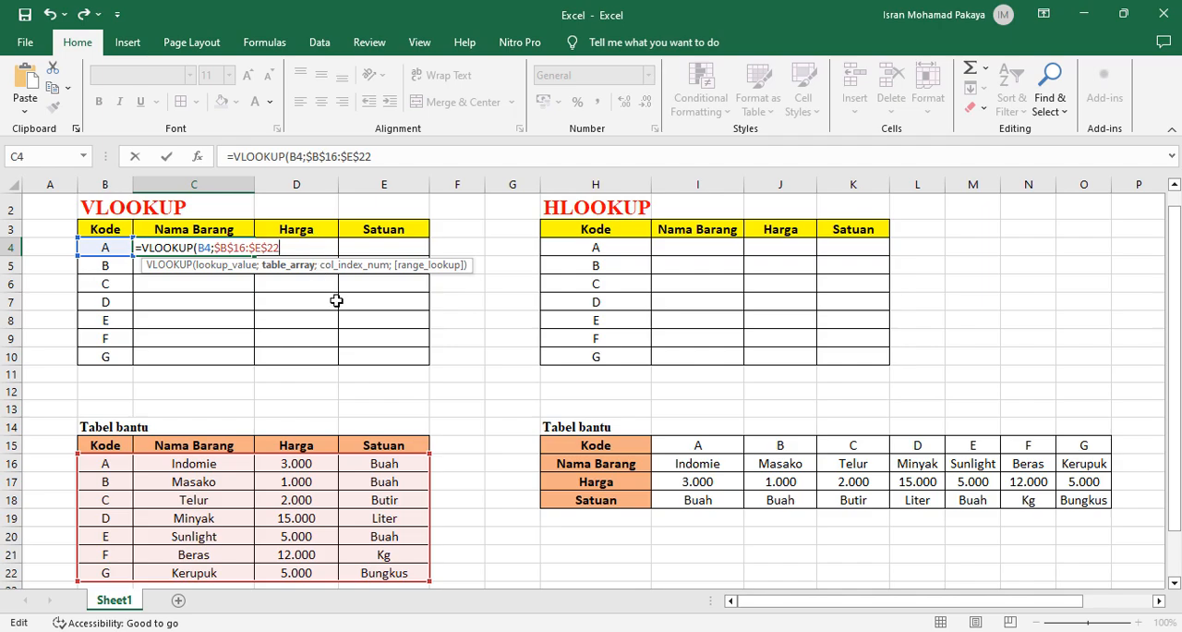
Complete the C4 formula with column index 2 and FALSE for an exact match, and enter it
{"action": "type", "text": ";2"}
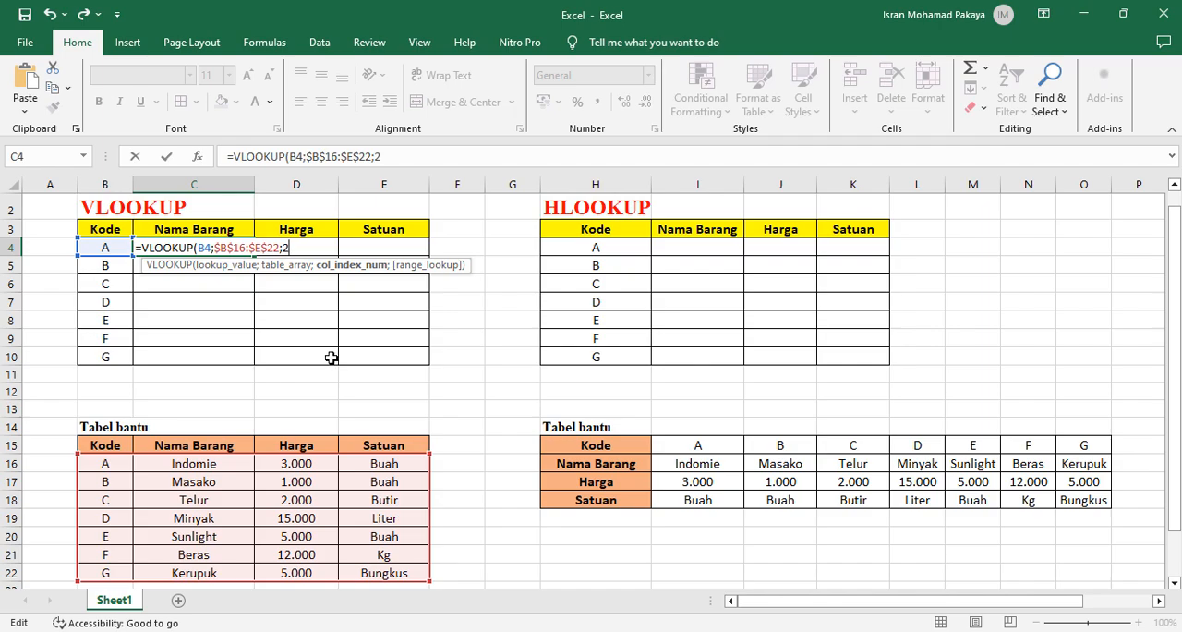
{"action": "type", "text": ";"}
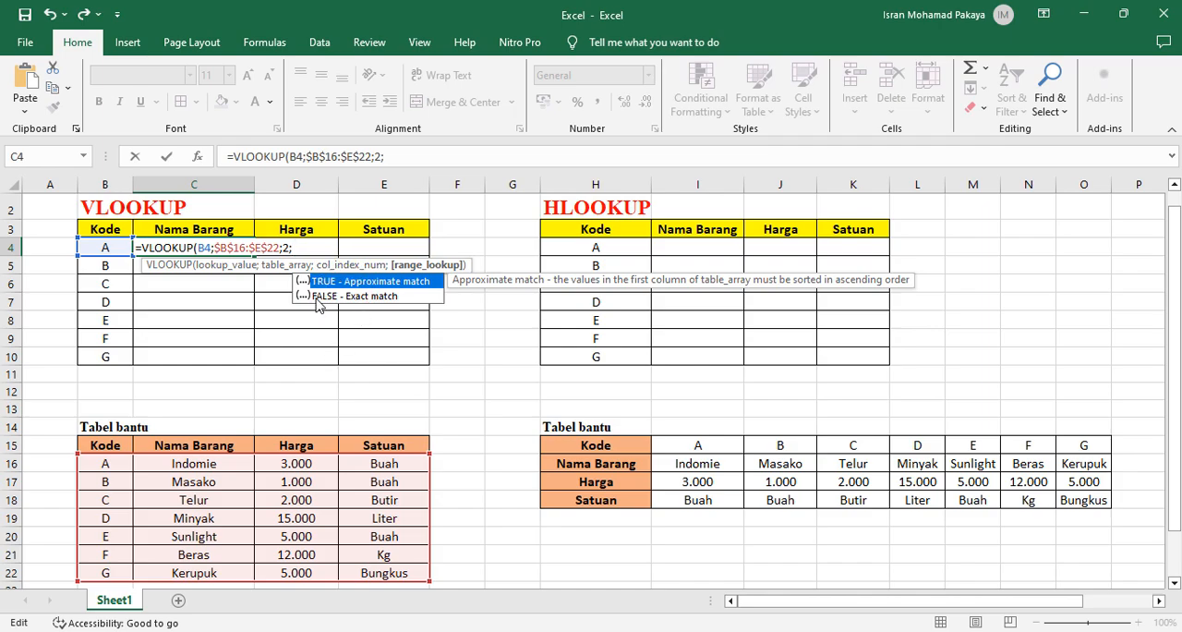
{"action": "type", "text": "FALSE"}
{"action": "type", "text": ")"}
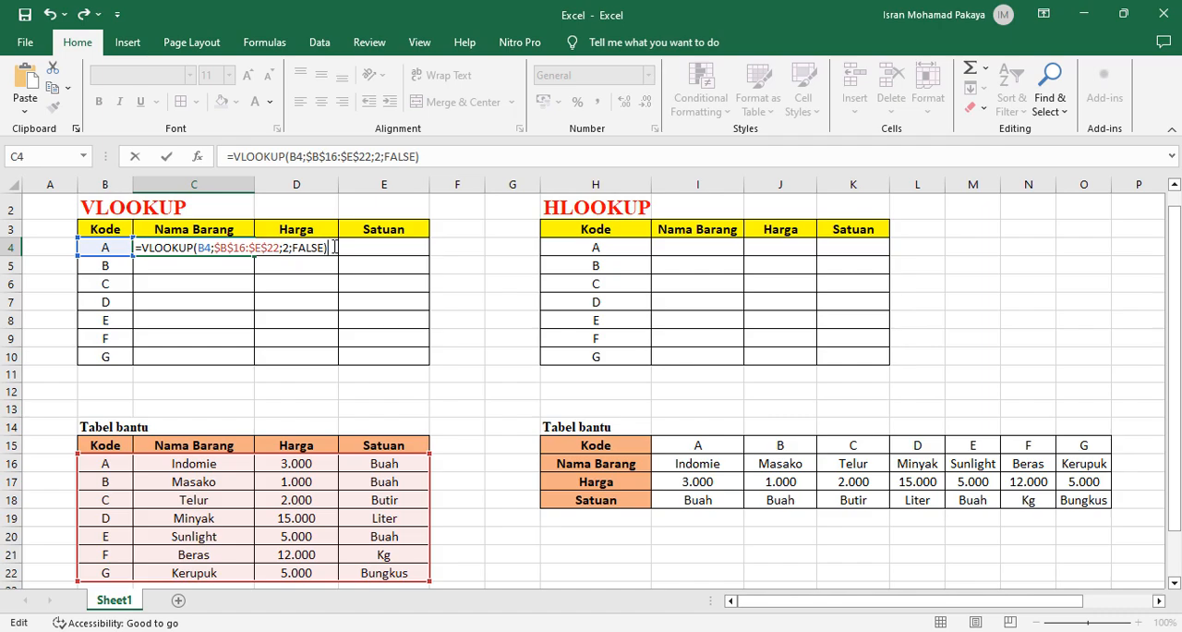
{"action": "key", "text": "Return"}
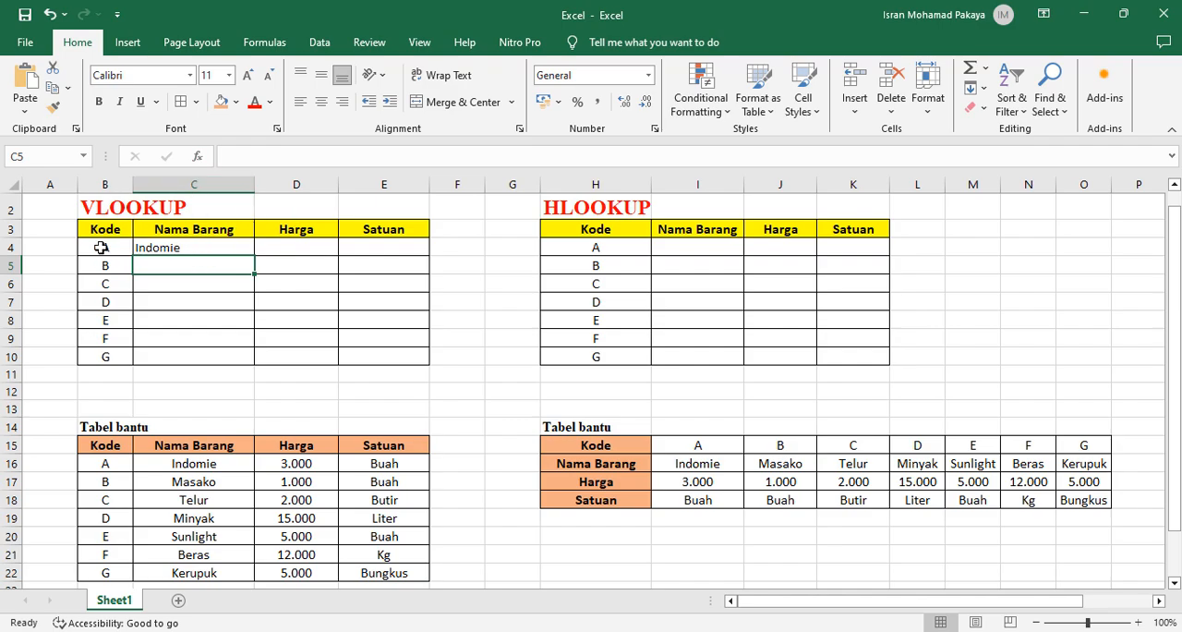
Fill the C4 formula down to C10 and centre the Nama Barang results horizontally
{"action": "left_click", "coordinate": [198, 243]}
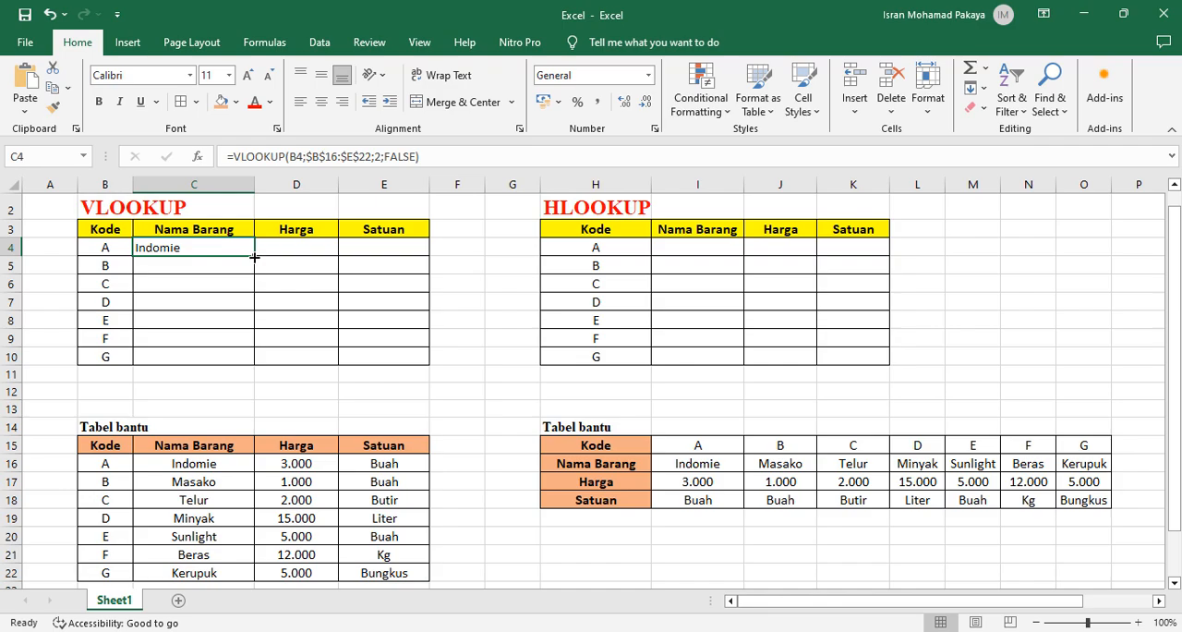
{"action": "left_click_drag", "start_coordinate": [254, 258], "coordinate": [237, 359]}
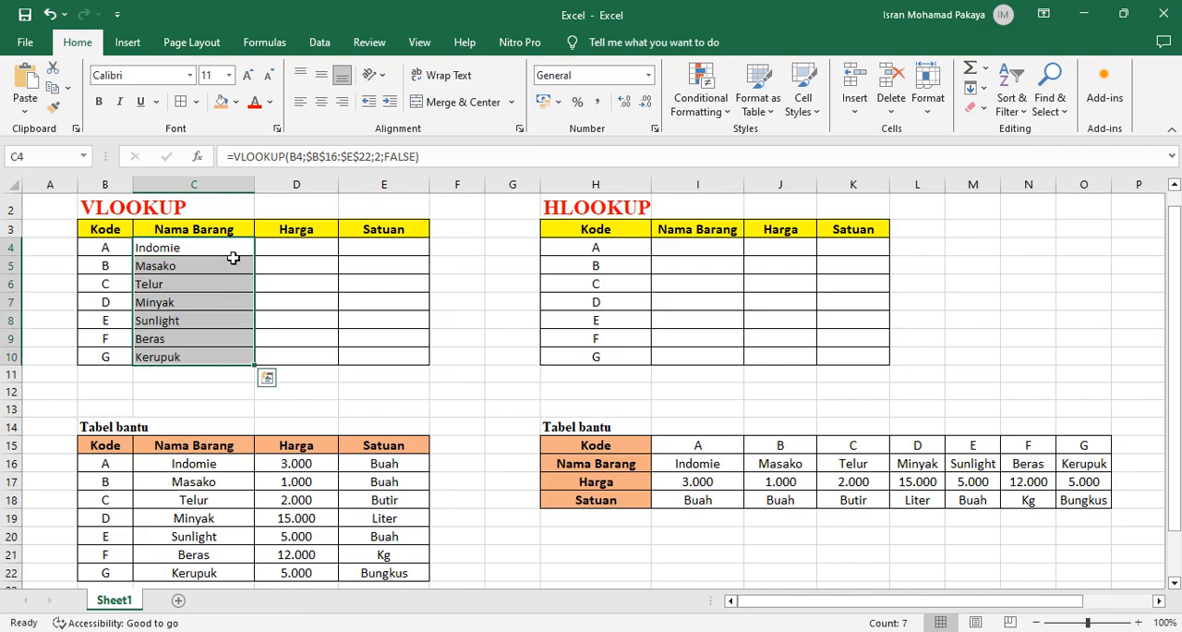
{"action": "left_click", "coordinate": [321, 101]}
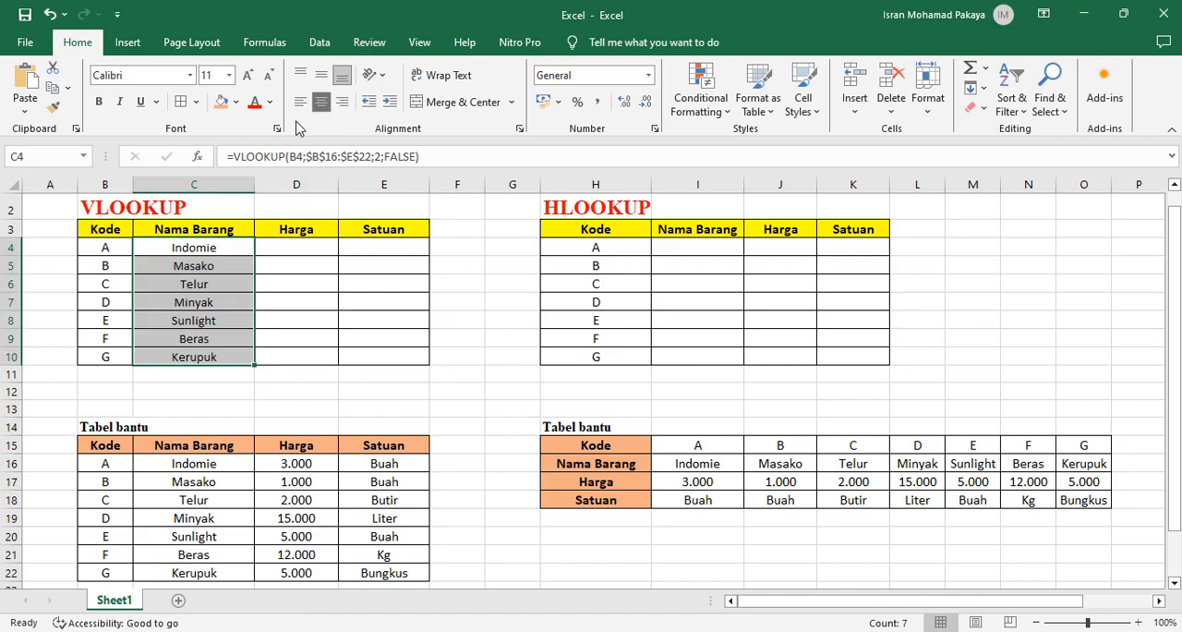
{"action": "left_click", "coordinate": [212, 270]}
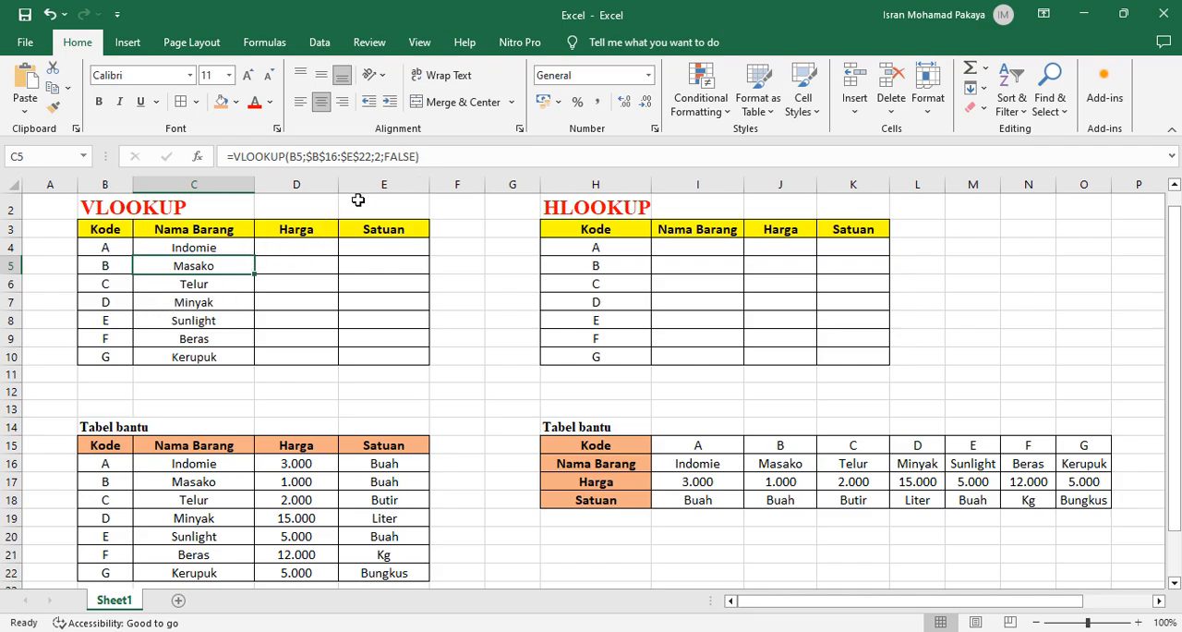
Copy the full VLOOKUP formula text from C4 into the first Harga cell, D4
{"action": "left_click", "coordinate": [229, 245]}
{"action": "left_click_drag", "start_coordinate": [440, 157], "coordinate": [215, 171]}
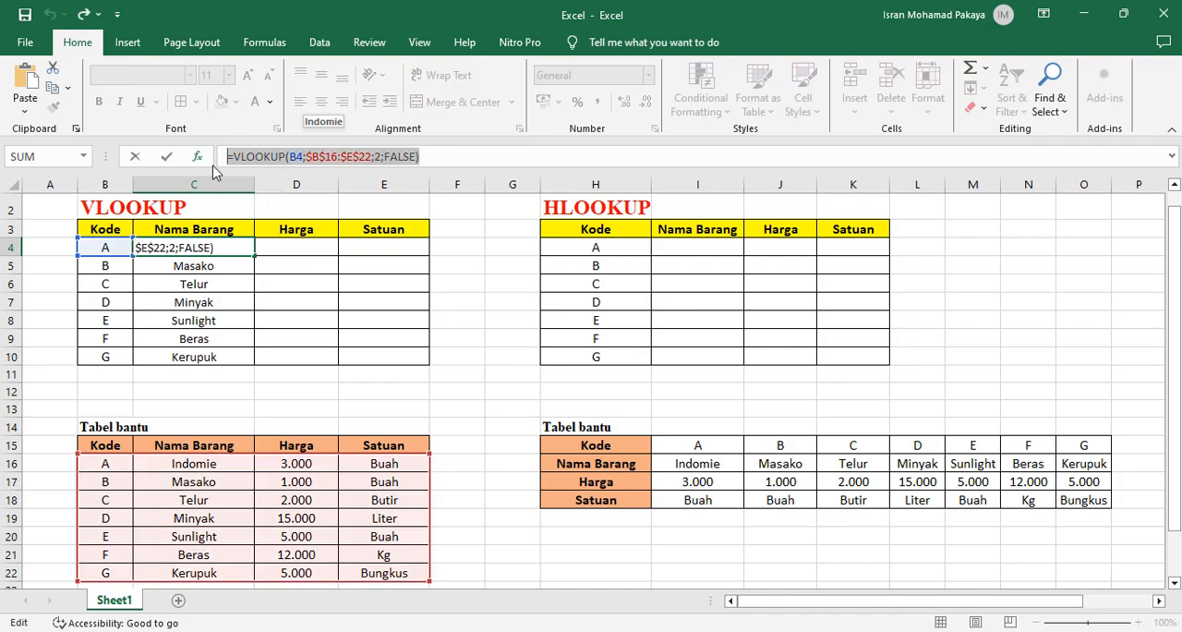
{"action": "key", "text": "Return"}
{"action": "left_click", "coordinate": [286, 248]}
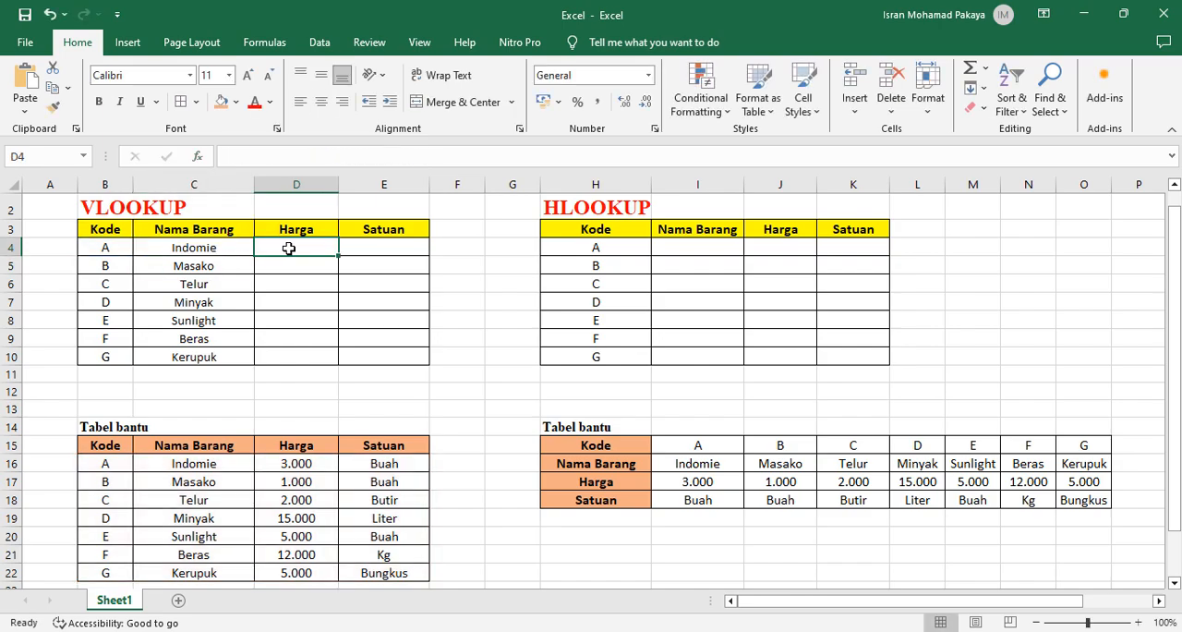
{"action": "double_click", "coordinate": [289, 249]}
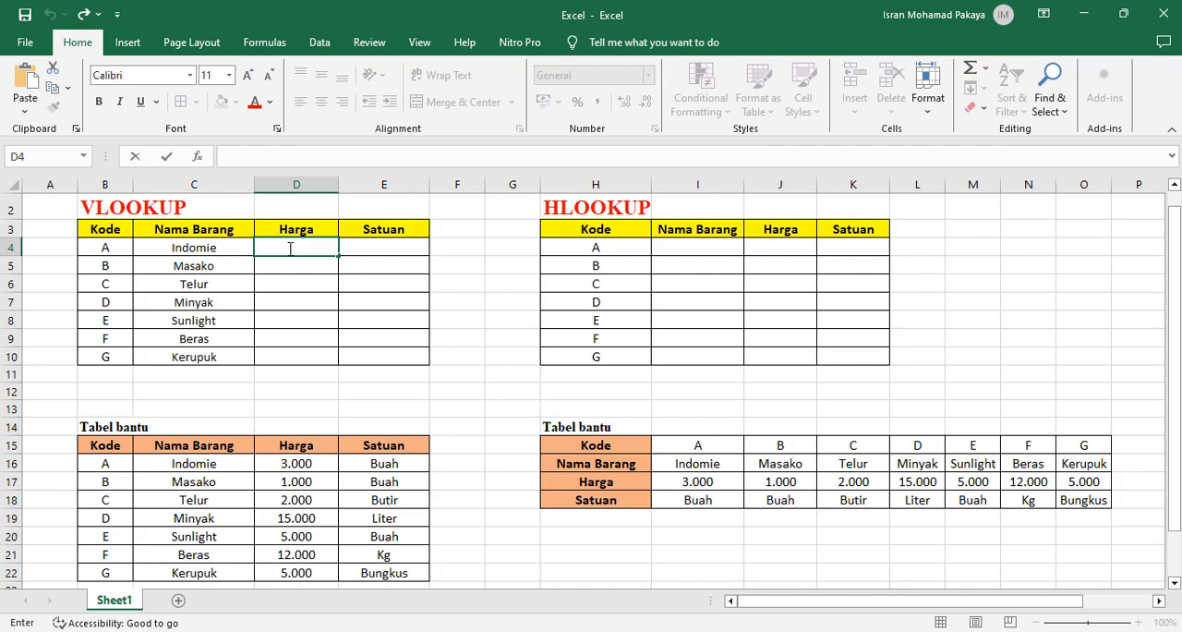
{"action": "key", "text": "ctrl+v"}
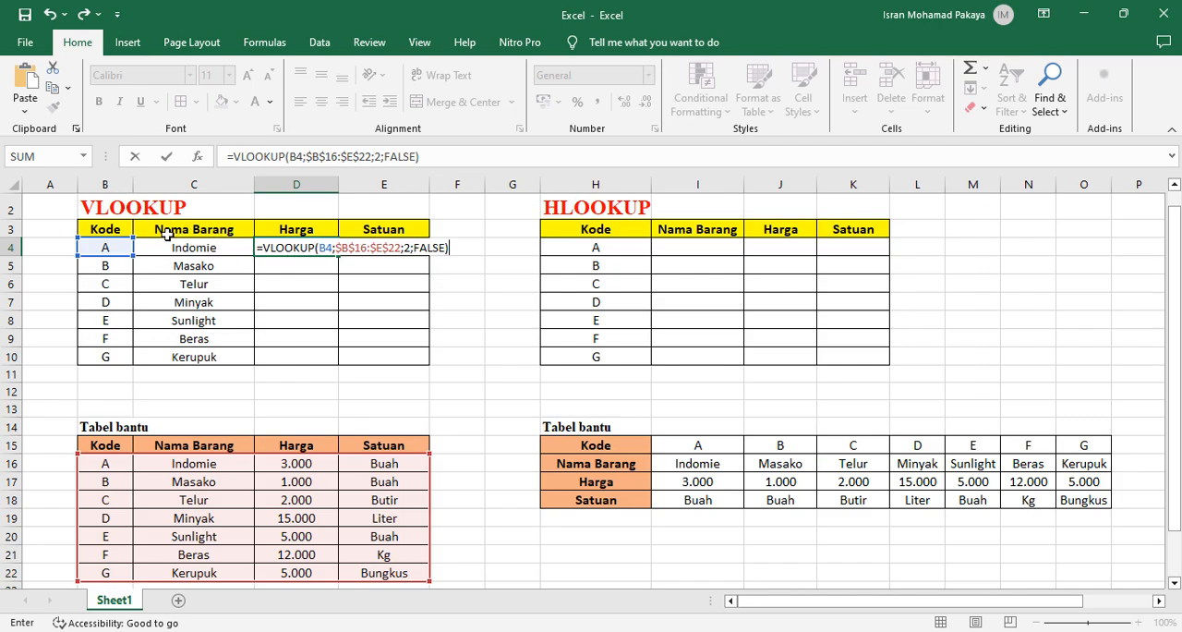
Change the column index in the D4 formula to 3 and enter it
{"action": "left_click", "coordinate": [410, 247]}
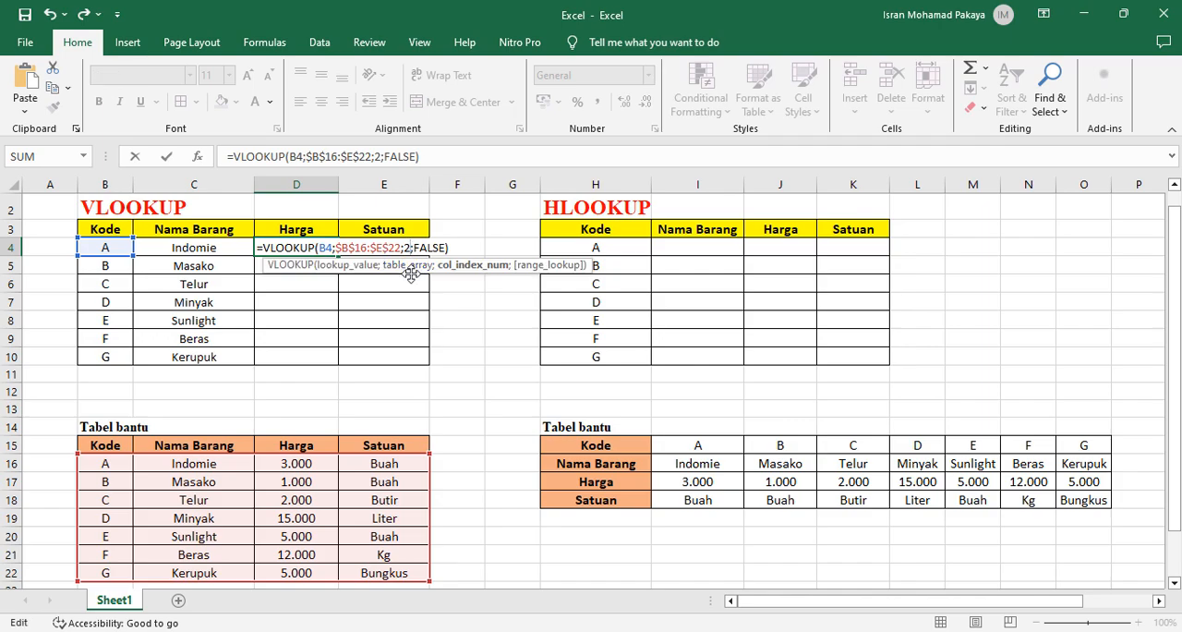
{"action": "key", "text": "BackSpace"}
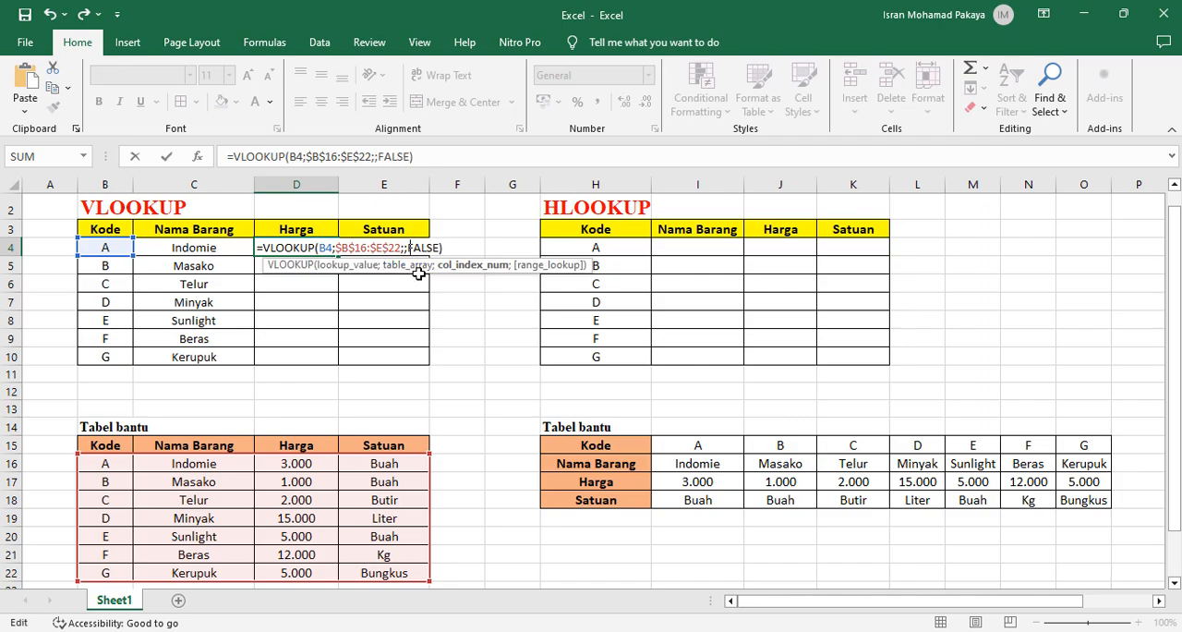
{"action": "type", "text": "3"}
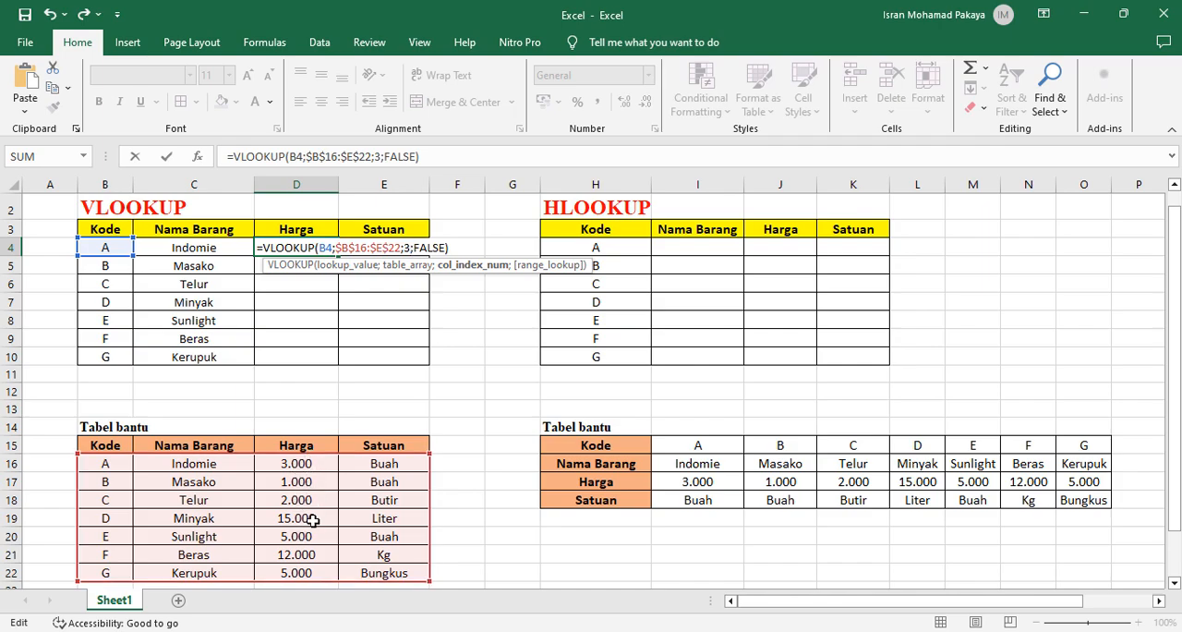
{"action": "left_click", "coordinate": [454, 248]}
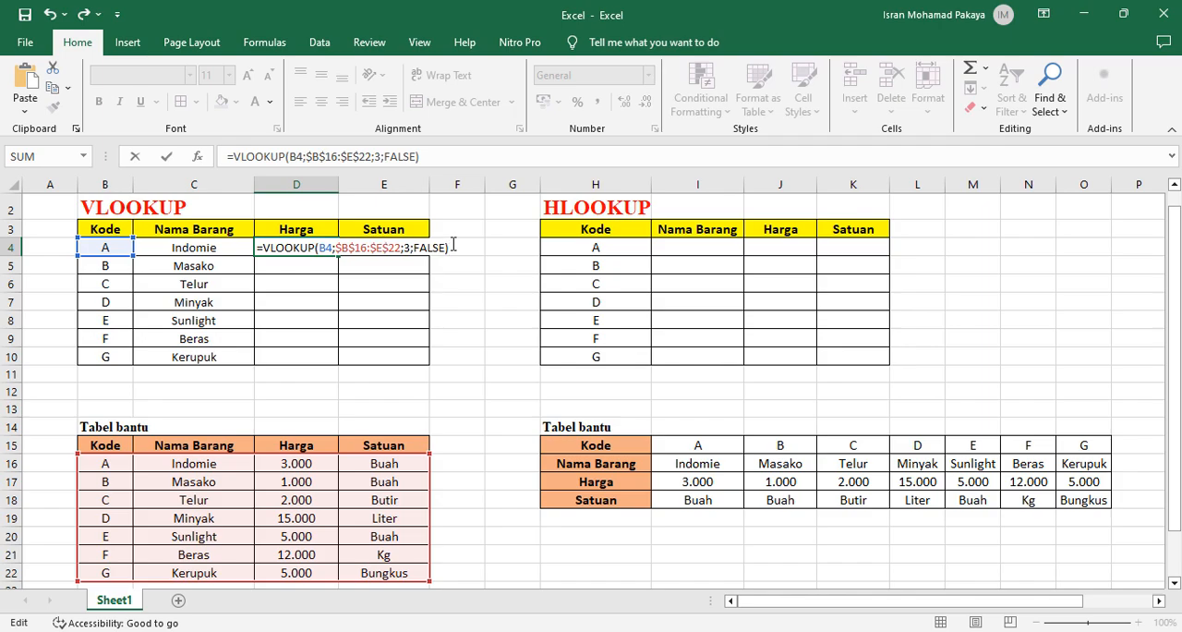
{"action": "key", "text": "Return"}
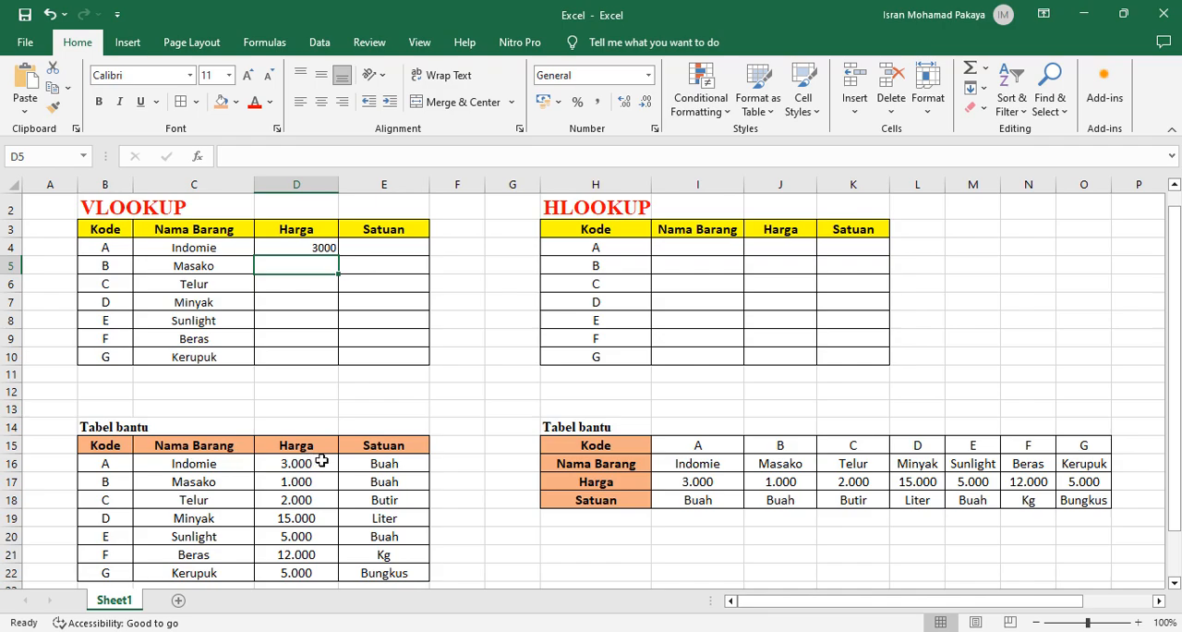
Fill the D4 formula down to D10 and centre the Harga results horizontally
{"action": "left_click", "coordinate": [312, 248]}
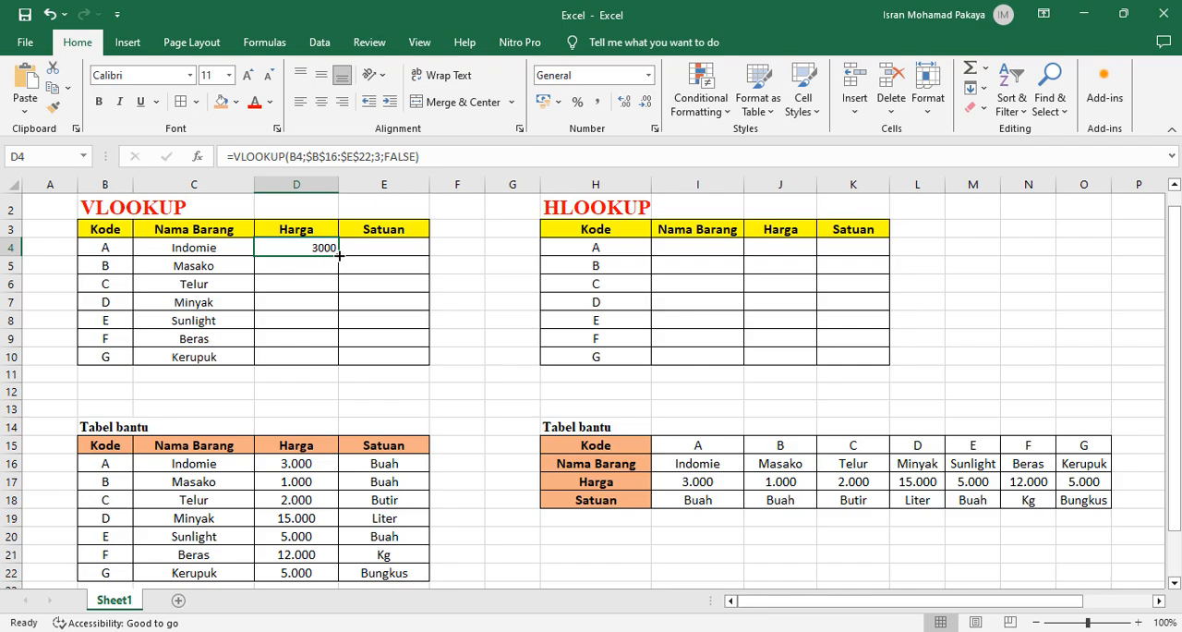
{"action": "left_click_drag", "start_coordinate": [340, 256], "coordinate": [339, 366]}
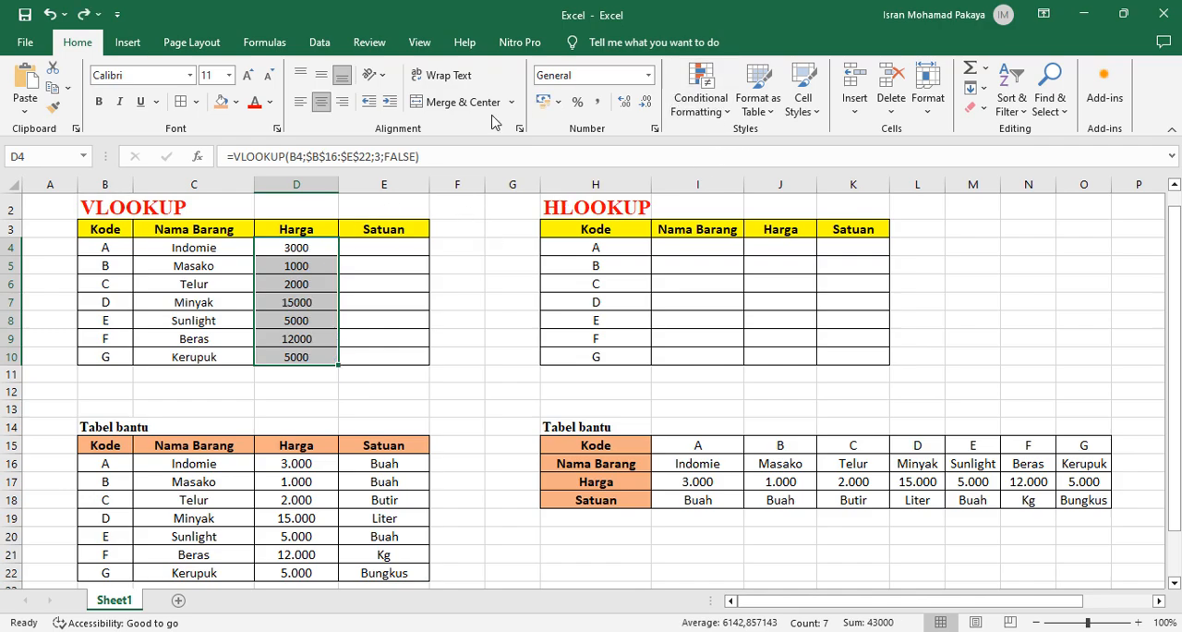
{"action": "left_click", "coordinate": [321, 101]}
Format the Harga results D4:D10 as Number with 0 decimal places and the 1000 separator
{"action": "left_click", "coordinate": [648, 75]}
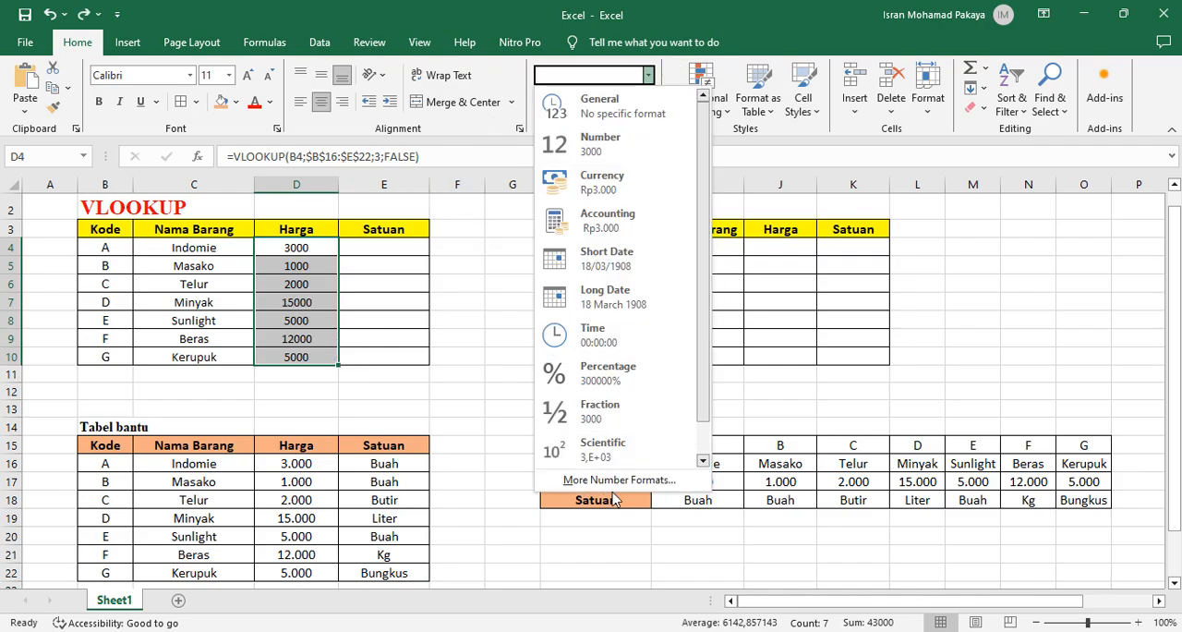
{"action": "left_click", "coordinate": [617, 479]}
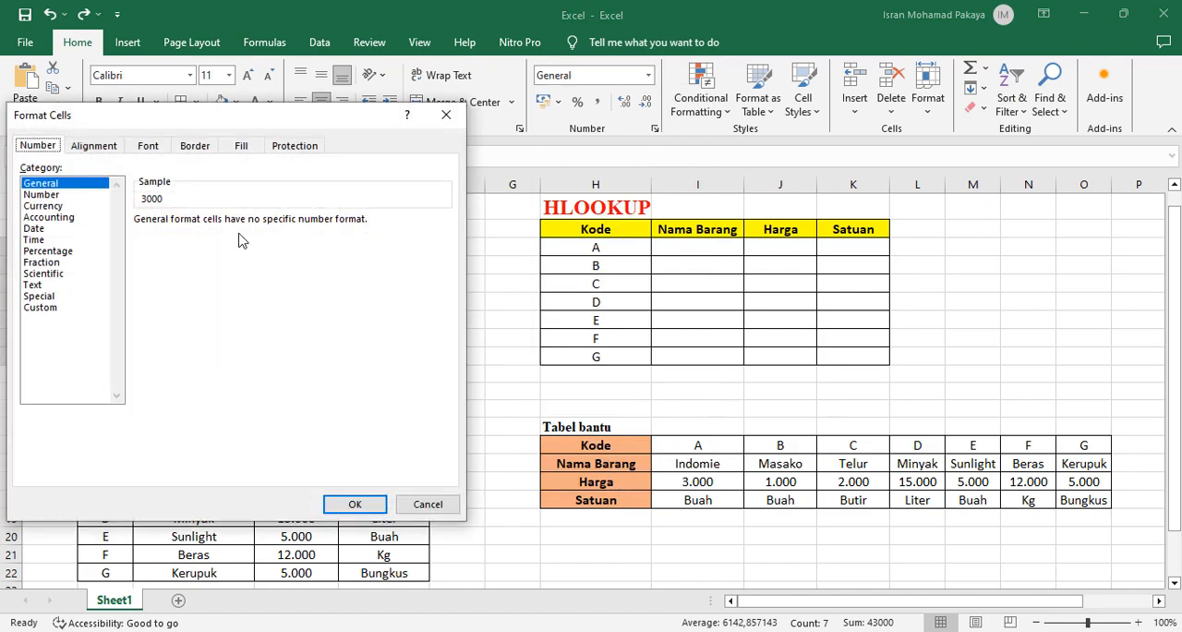
{"action": "left_click", "coordinate": [62, 195]}
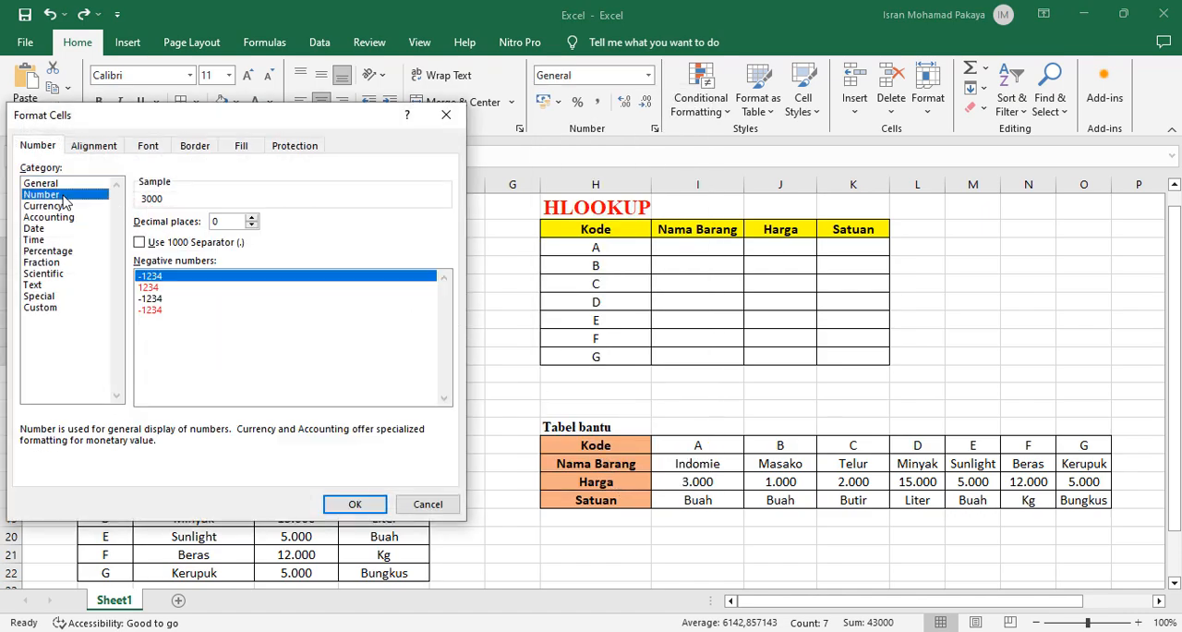
{"action": "left_click", "coordinate": [141, 242]}
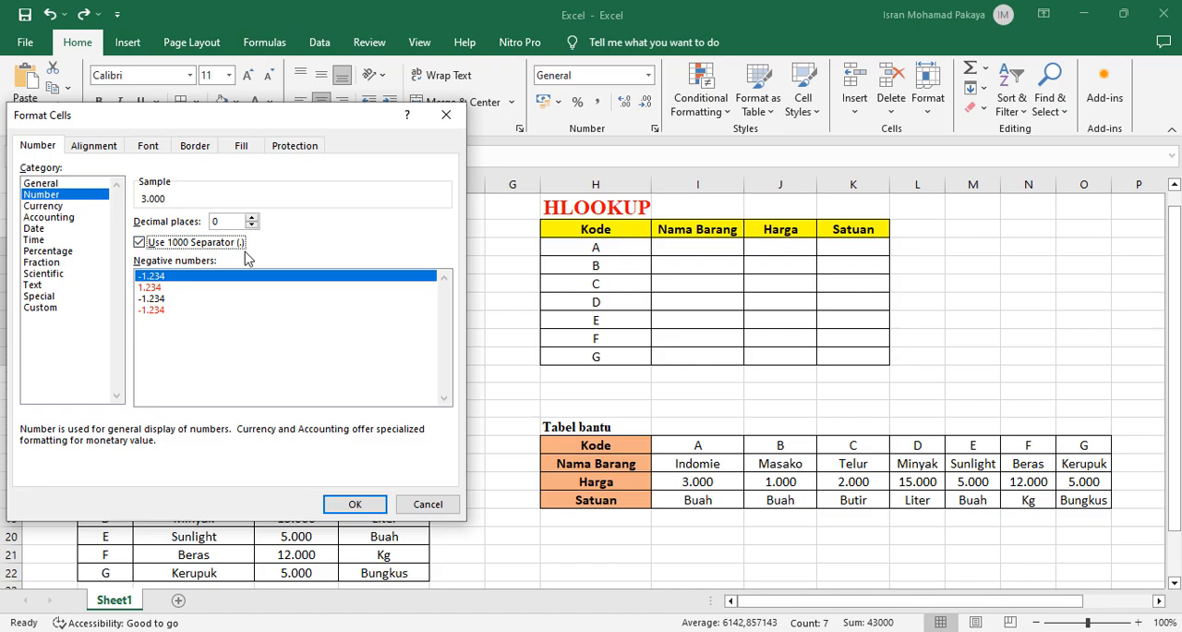
{"action": "left_click", "coordinate": [367, 506]}
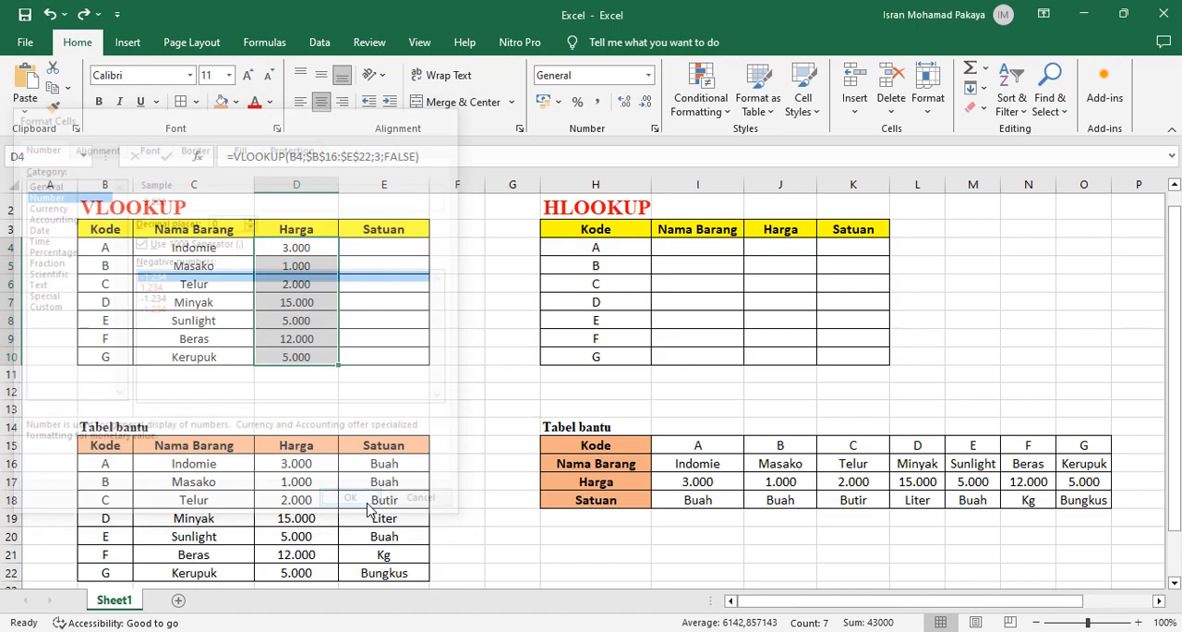
Paste the copied VLOOKUP formula into E4, change its column index to 4, and enter it
{"action": "left_click", "coordinate": [386, 248]}
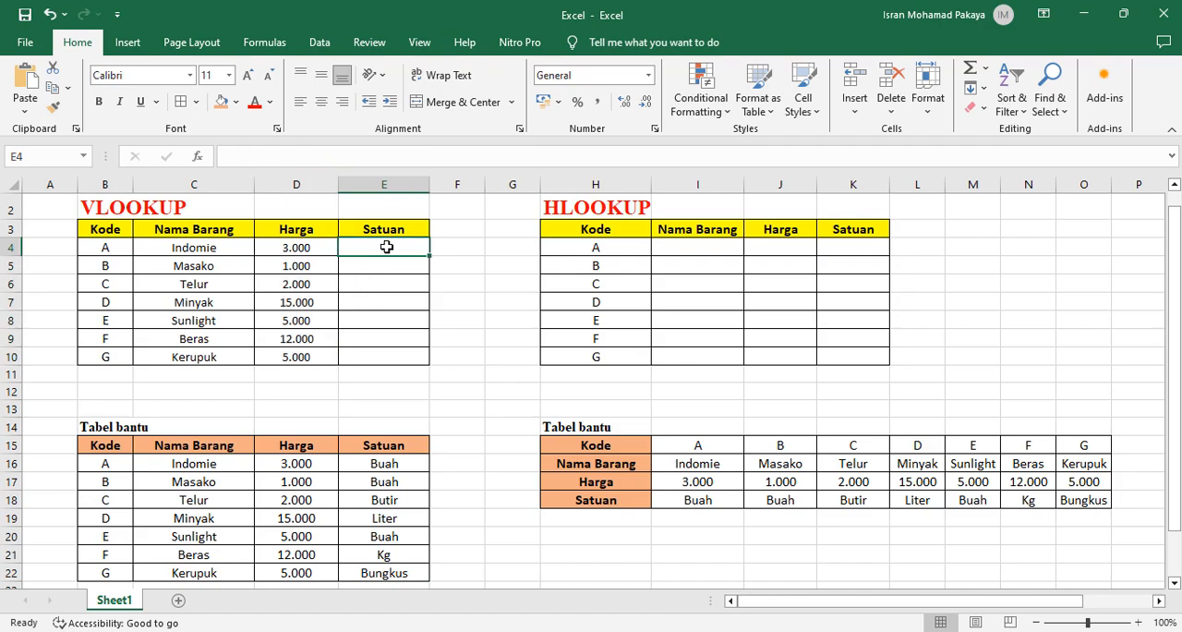
{"action": "double_click", "coordinate": [387, 247]}
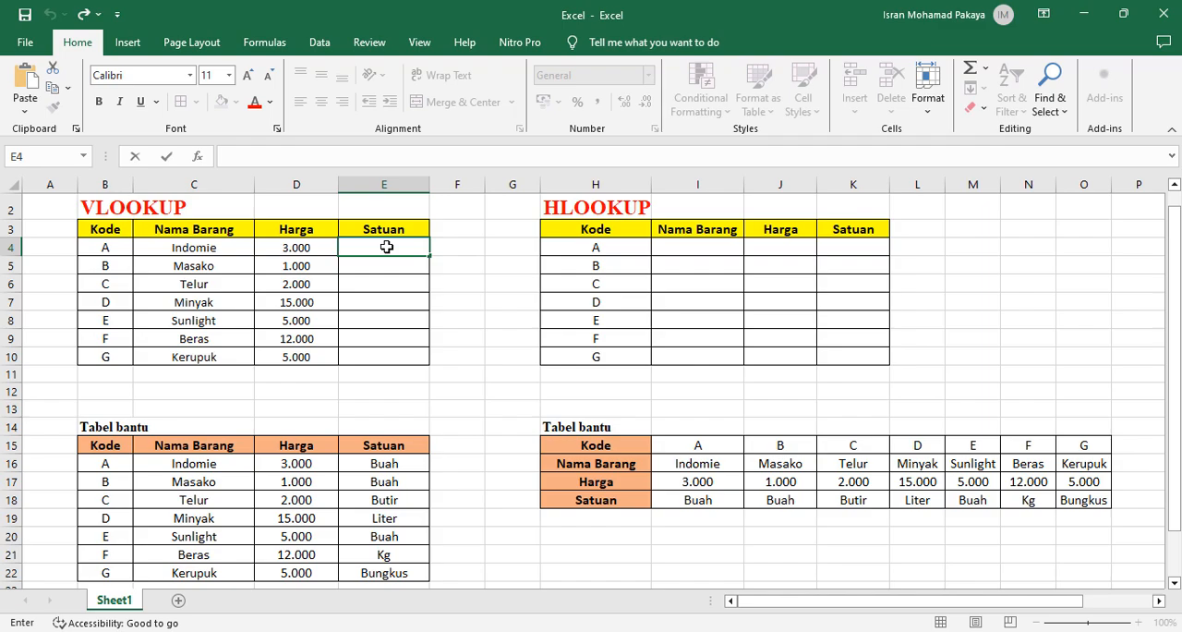
{"action": "right_click", "coordinate": [387, 246]}
{"action": "left_click", "coordinate": [424, 321]}
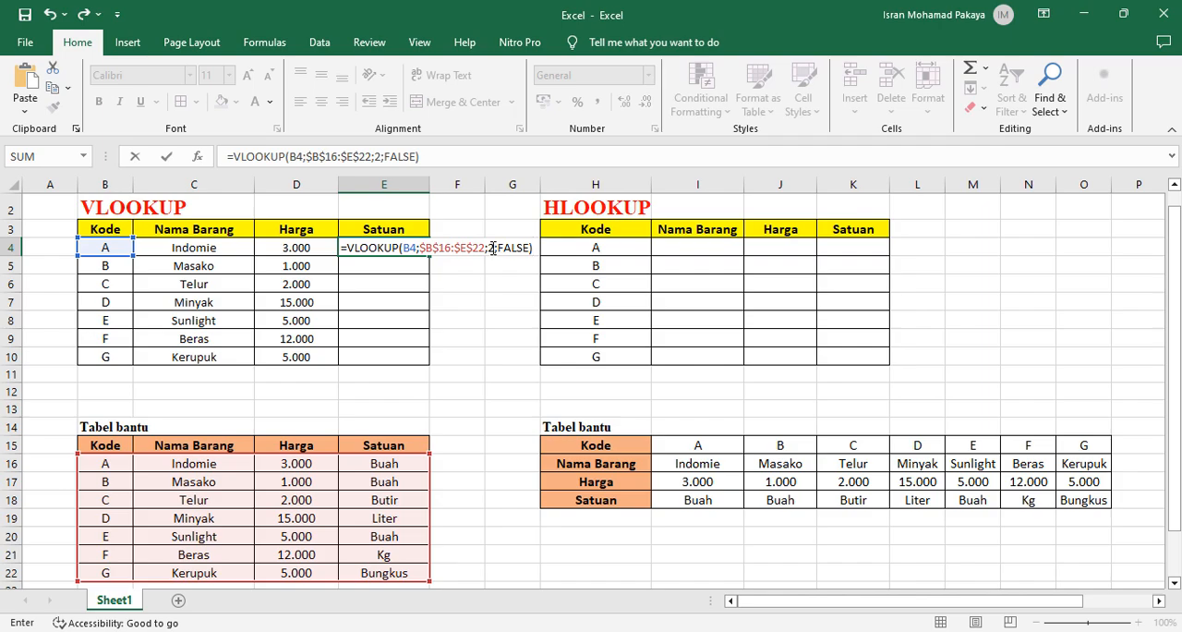
{"action": "left_click", "coordinate": [492, 247]}
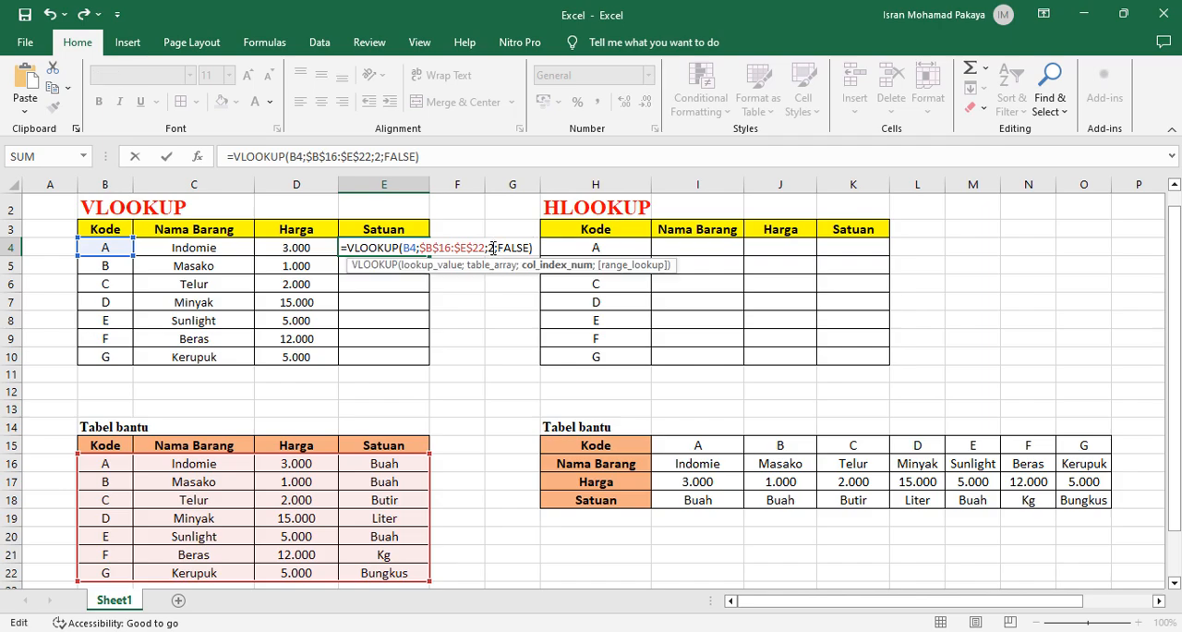
{"action": "double_click", "coordinate": [490, 247]}
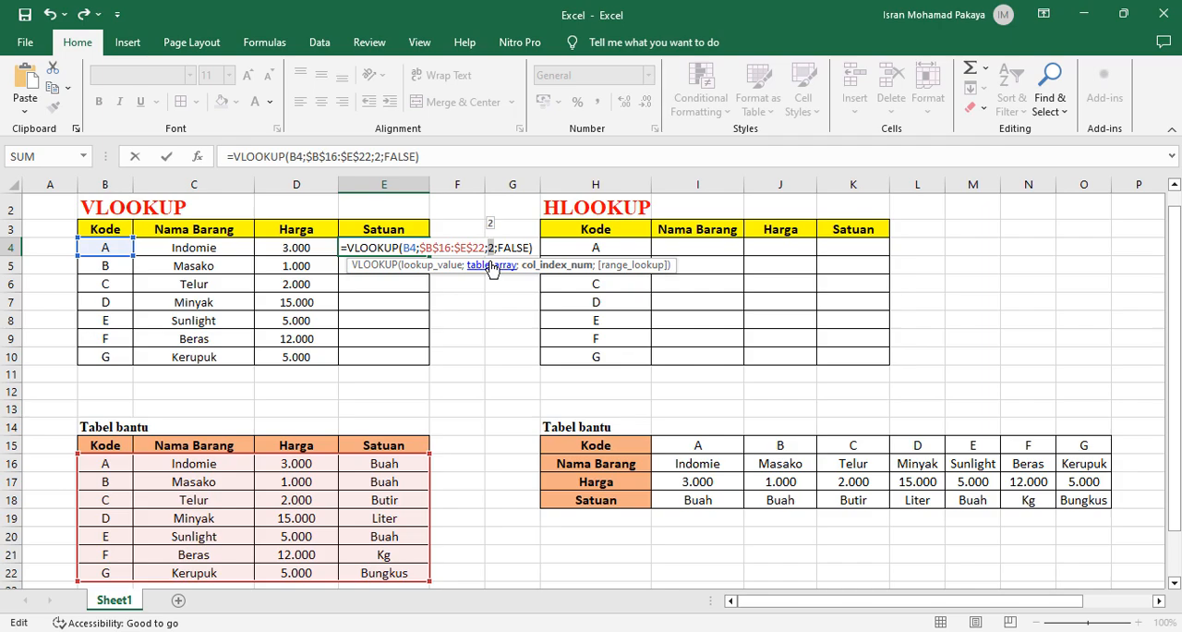
{"action": "type", "text": "4"}
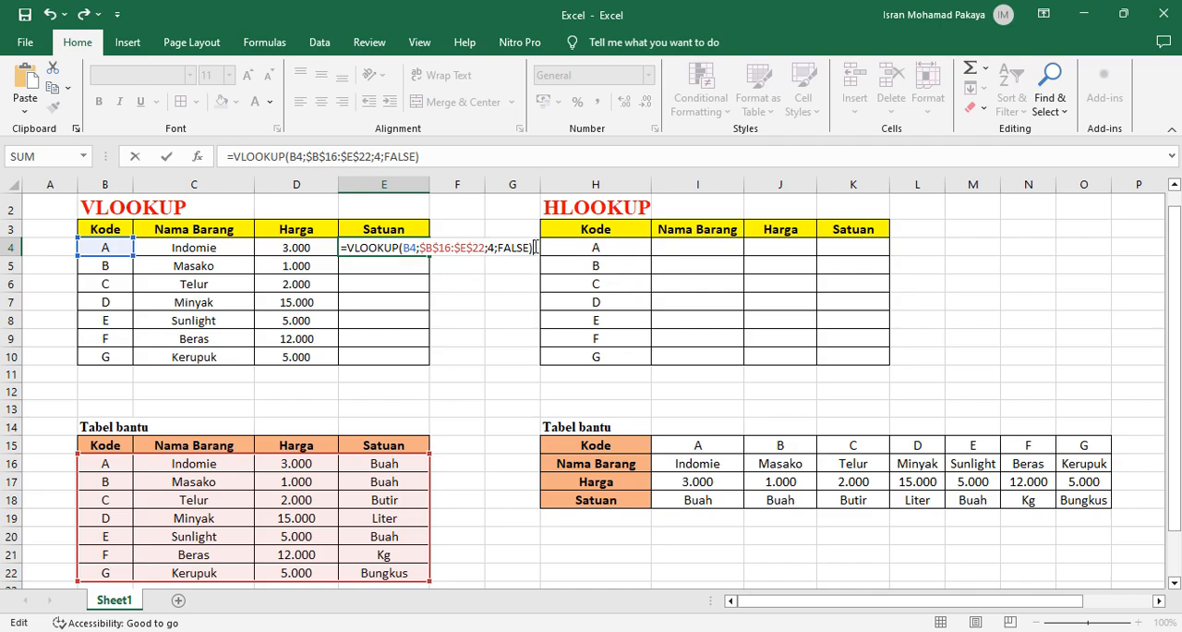
{"action": "key", "text": "Return"}
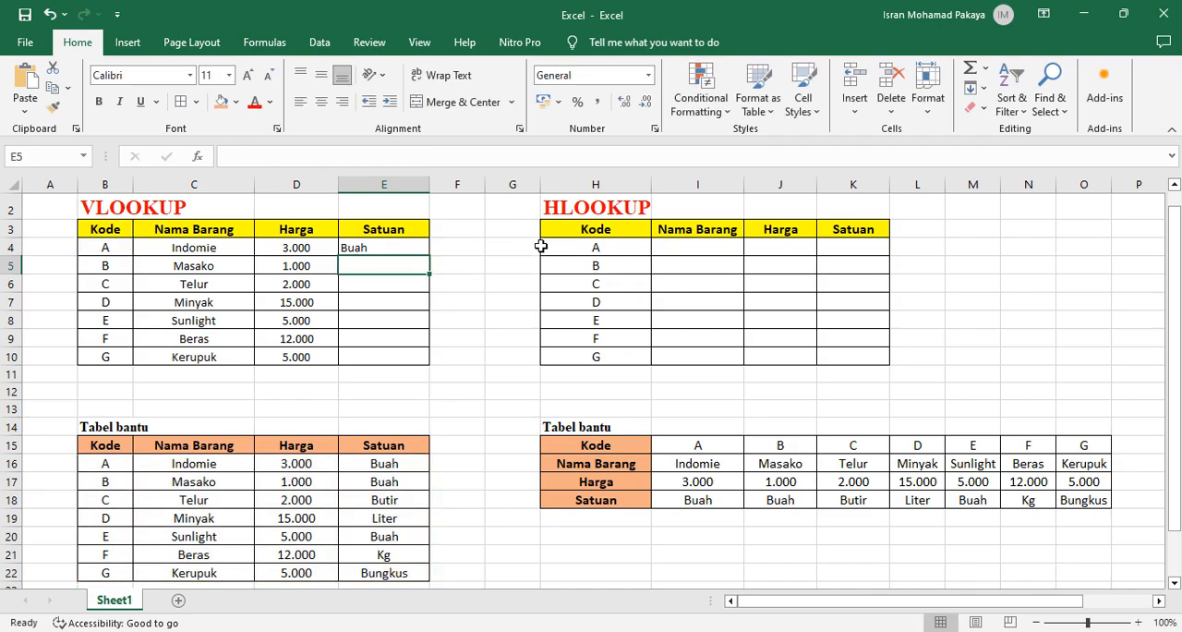
Fill the E4 formula down to E10 and centre the Satuan results horizontally
{"action": "left_click", "coordinate": [409, 253]}
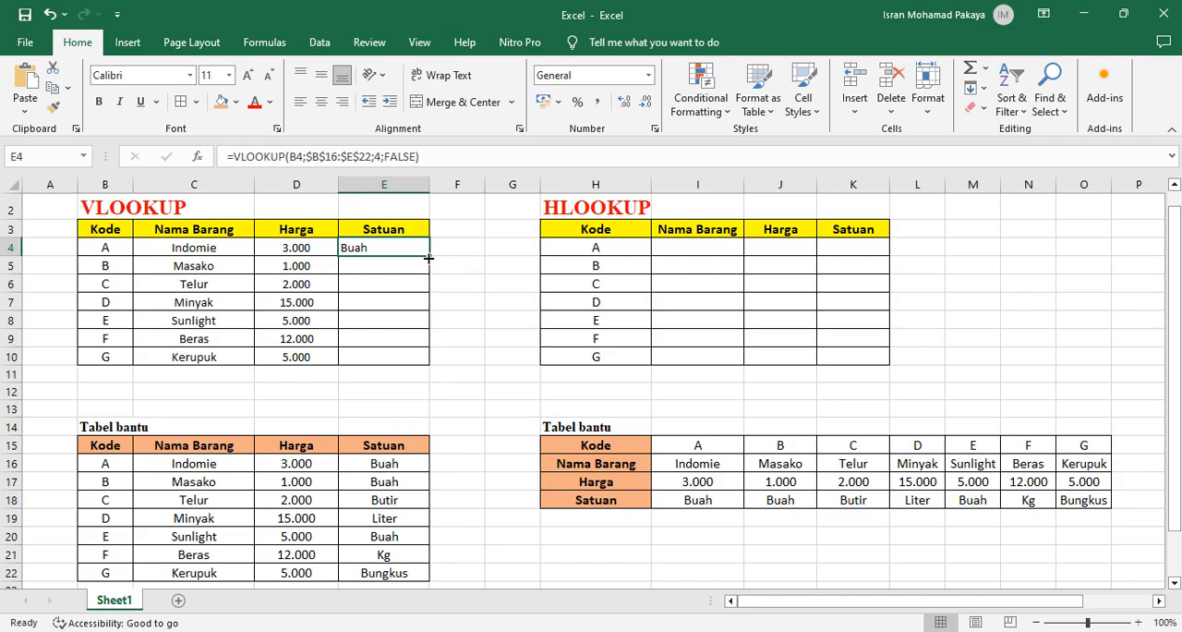
{"action": "left_click_drag", "start_coordinate": [427, 259], "coordinate": [415, 366]}
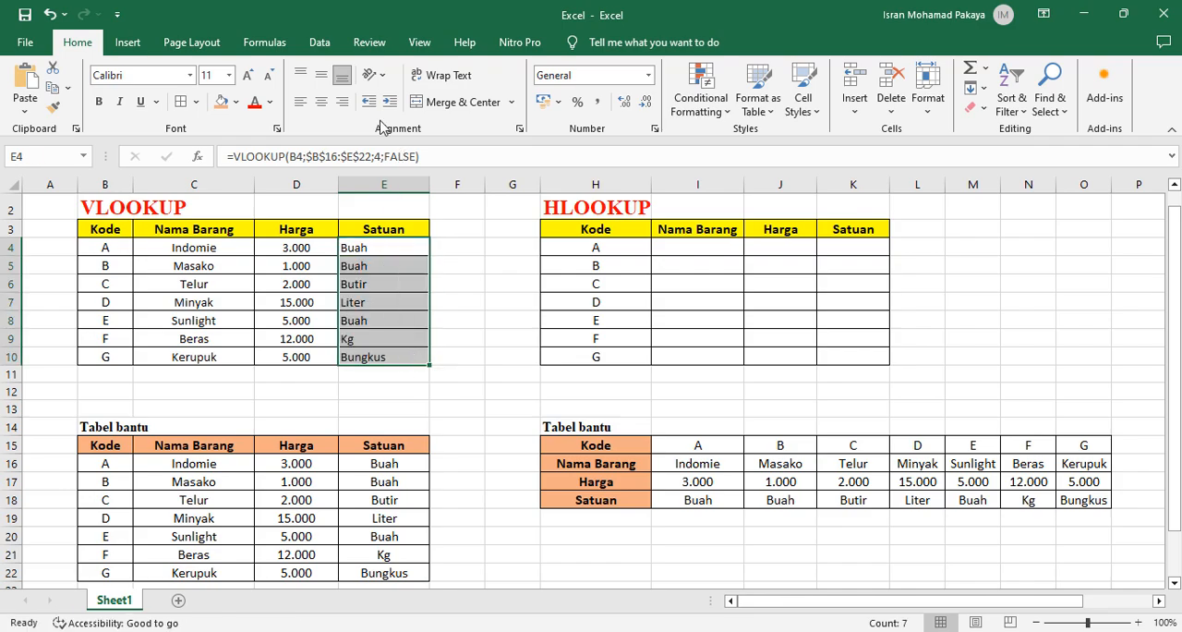
{"action": "left_click", "coordinate": [320, 102]}
{"action": "left_click", "coordinate": [412, 312]}
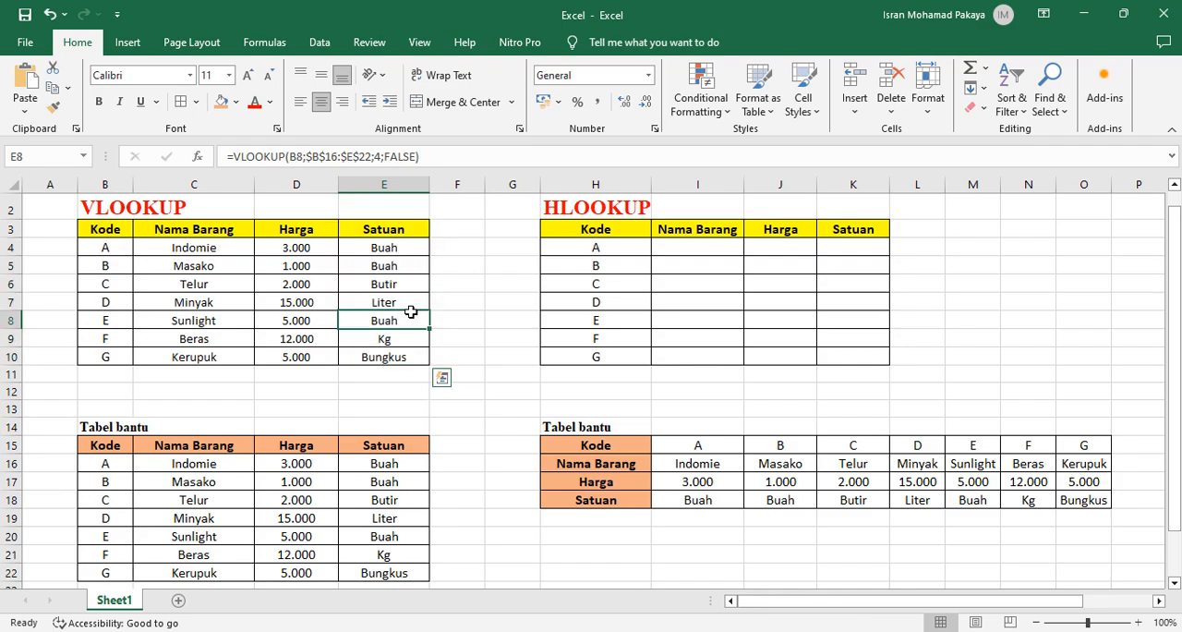
{"action": "left_click", "coordinate": [457, 303]}
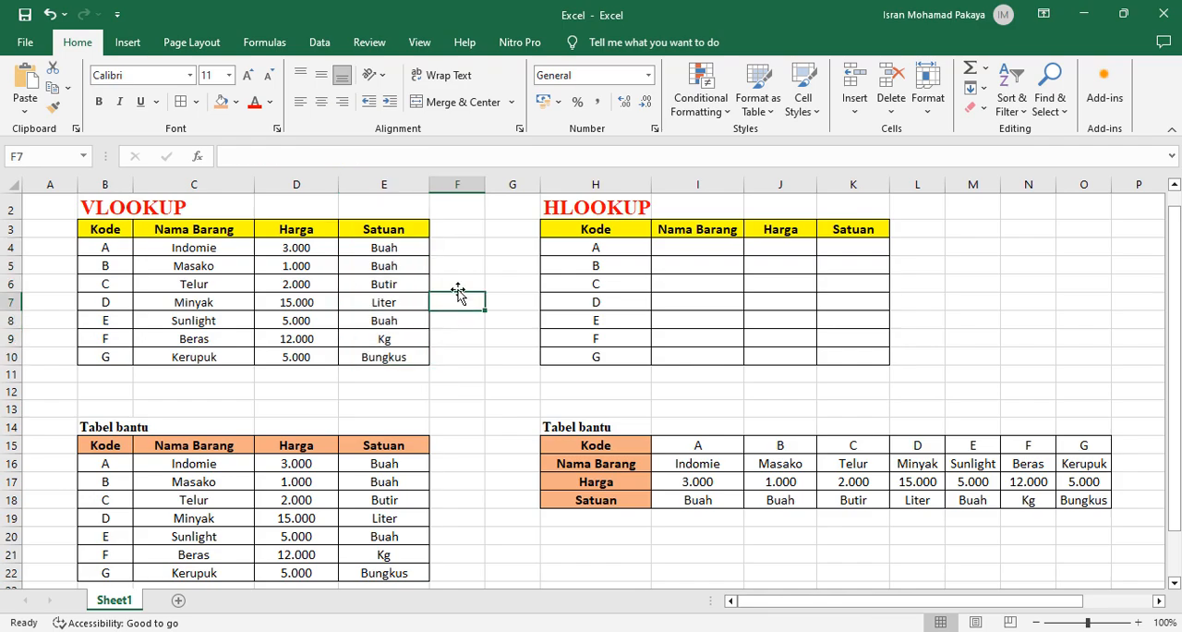
Test the lookups by changing the code in B4 to G and the code in B7 to A
{"action": "left_click", "coordinate": [118, 246]}
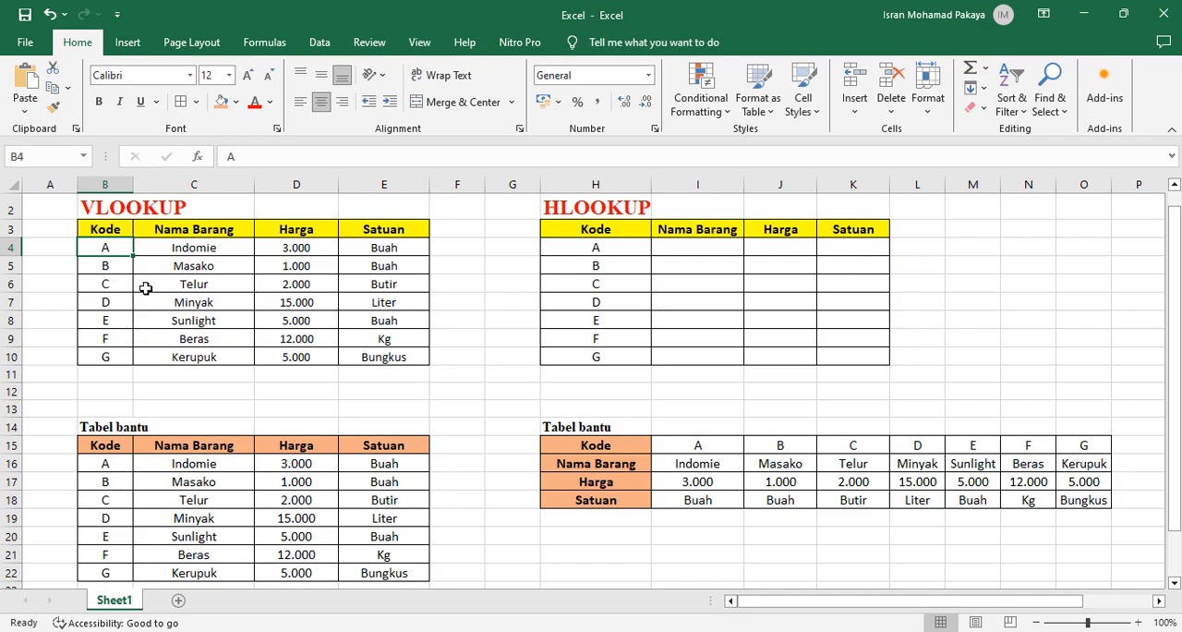
{"action": "type", "text": "G"}
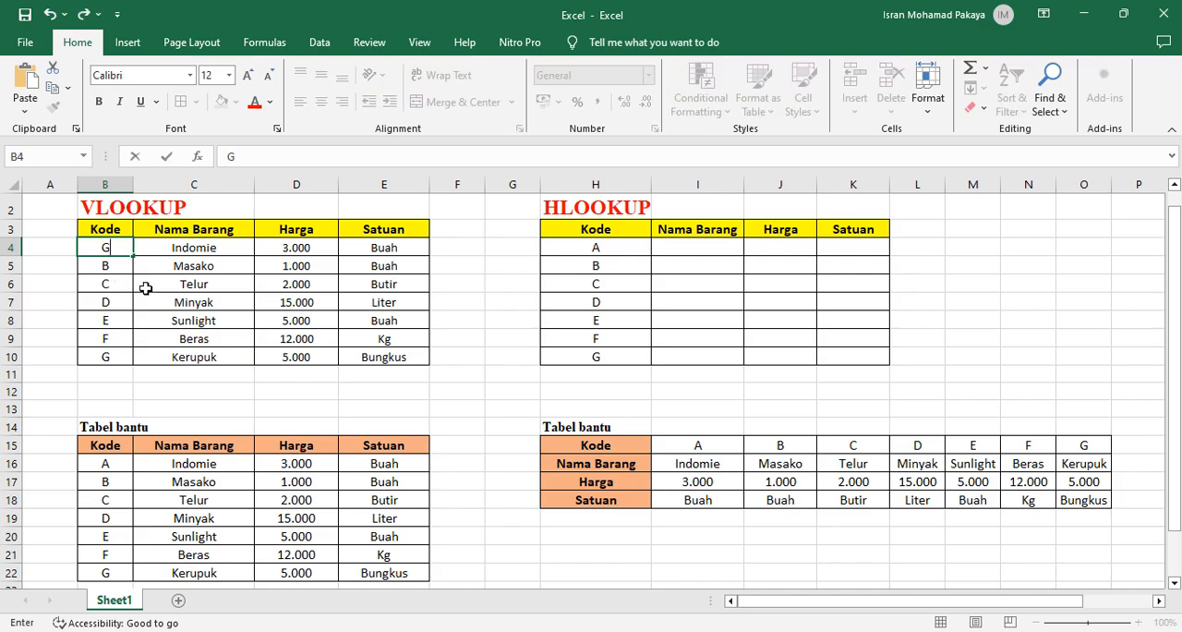
{"action": "key", "text": "Return"}
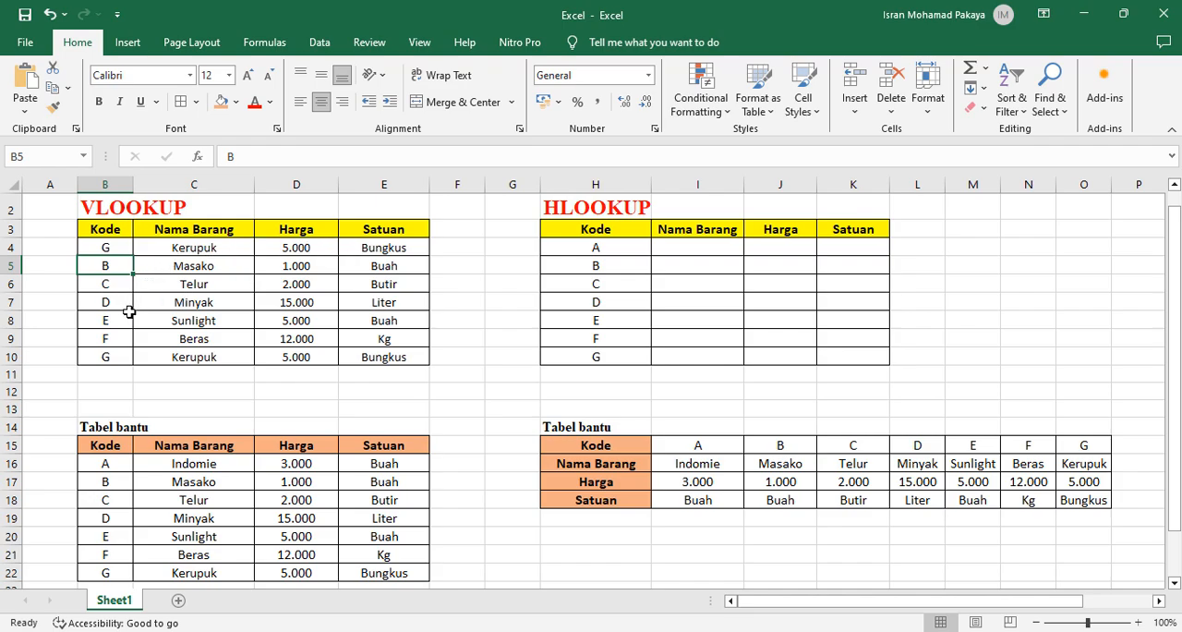
{"action": "left_click", "coordinate": [125, 305]}
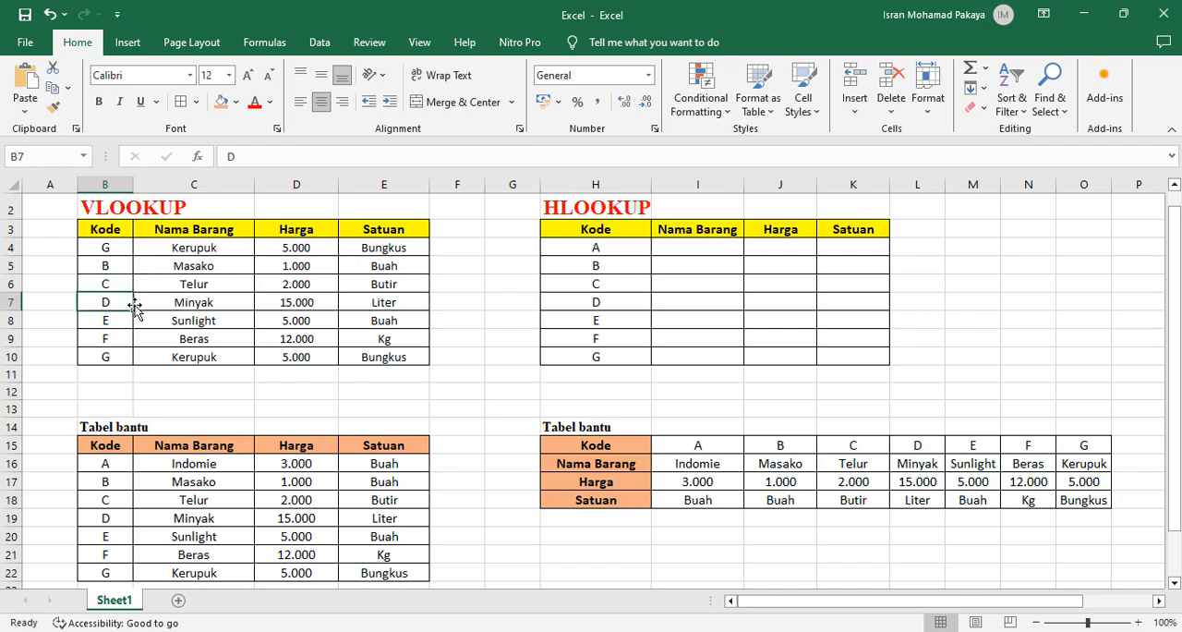
{"action": "type", "text": "A"}
{"action": "key", "text": "Return"}
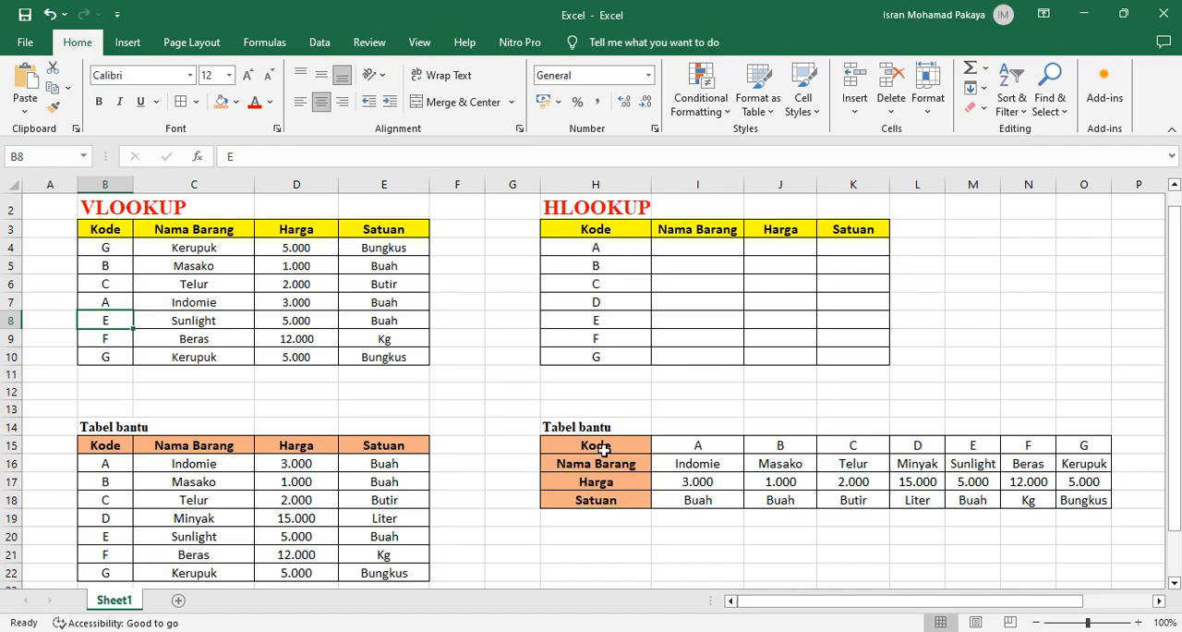
Start an HLOOKUP formula in I4 of the HLOOKUP table with the code in H4 as the lookup value
{"action": "left_click_drag", "start_coordinate": [618, 448], "coordinate": [923, 499]}
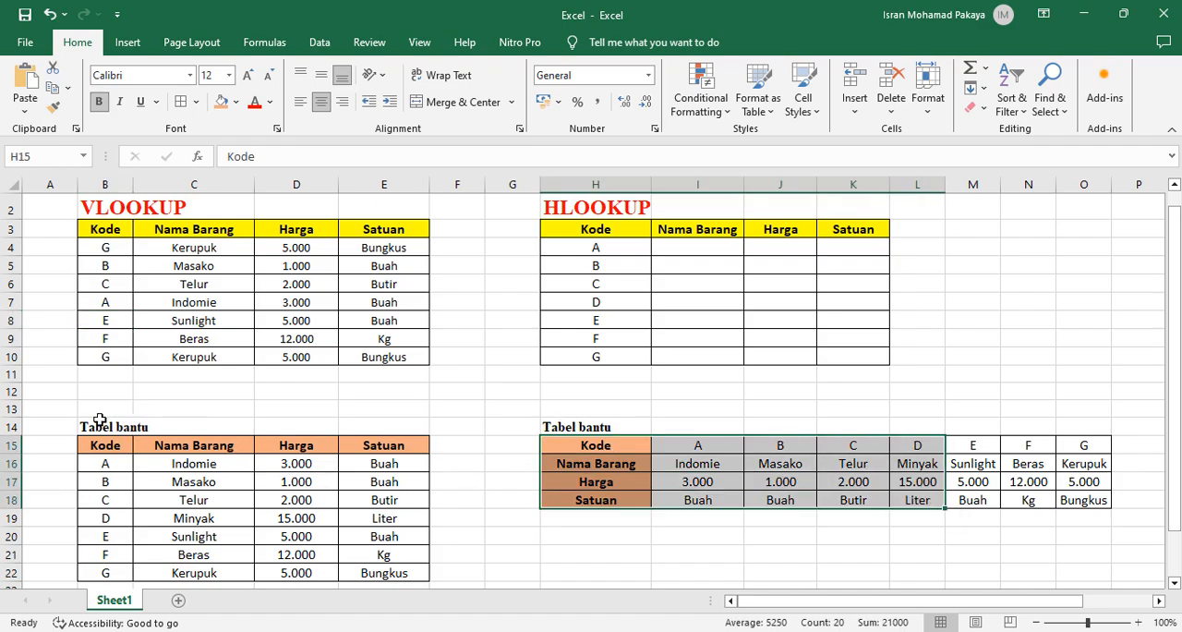
{"action": "left_click", "coordinate": [781, 464]}
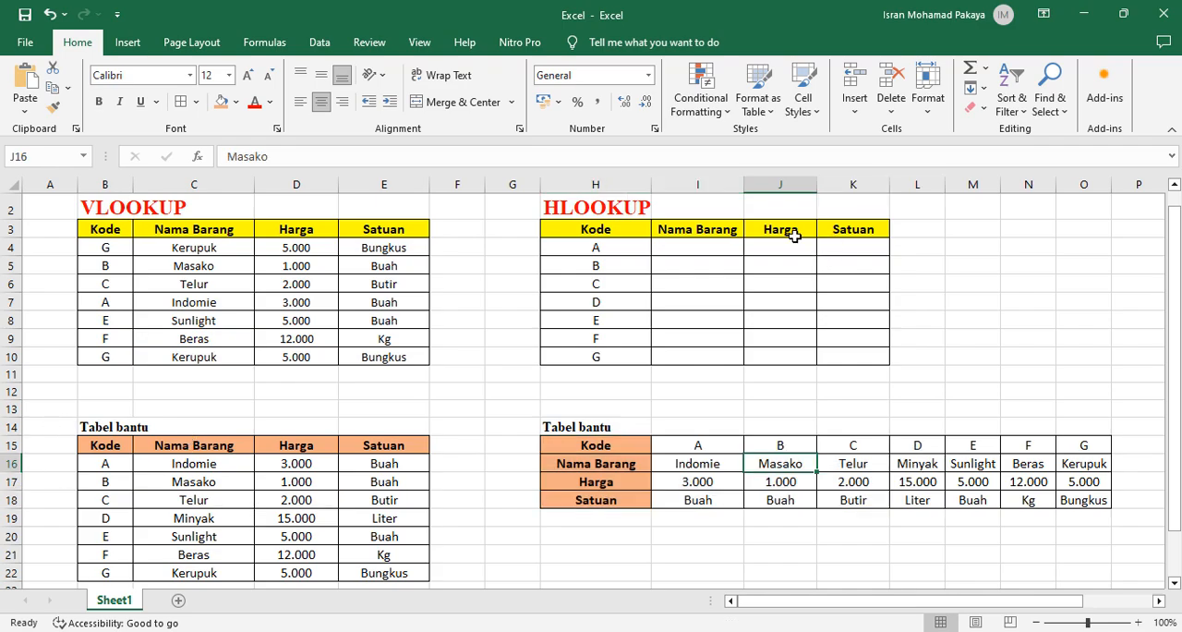
{"action": "double_click", "coordinate": [706, 249]}
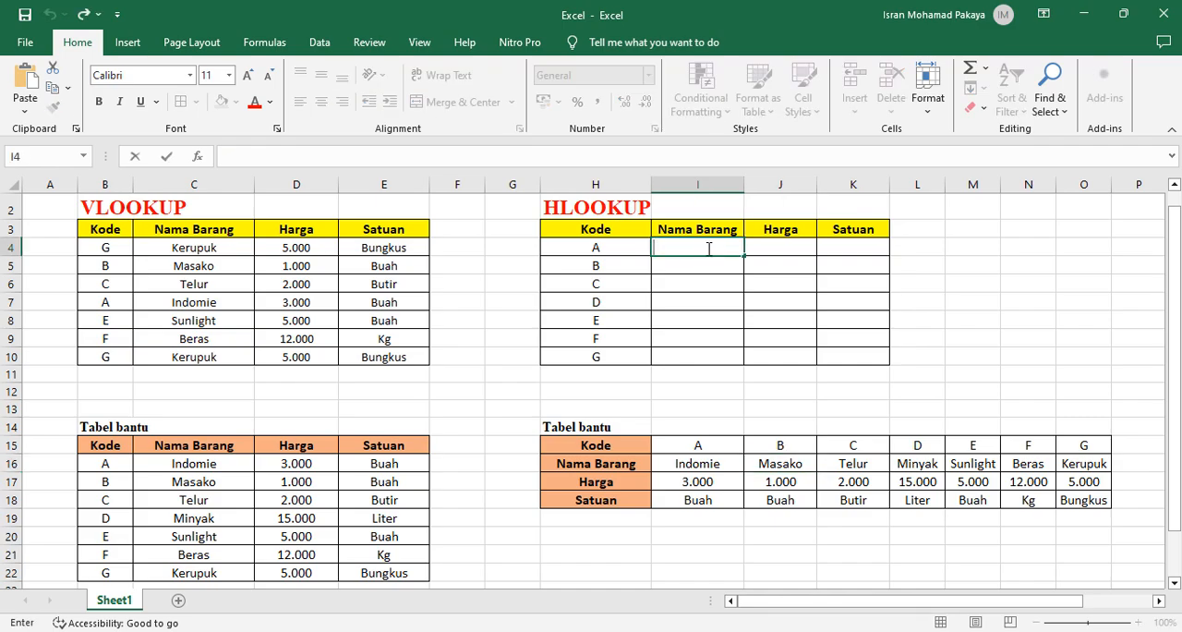
{"action": "type", "text": "="}
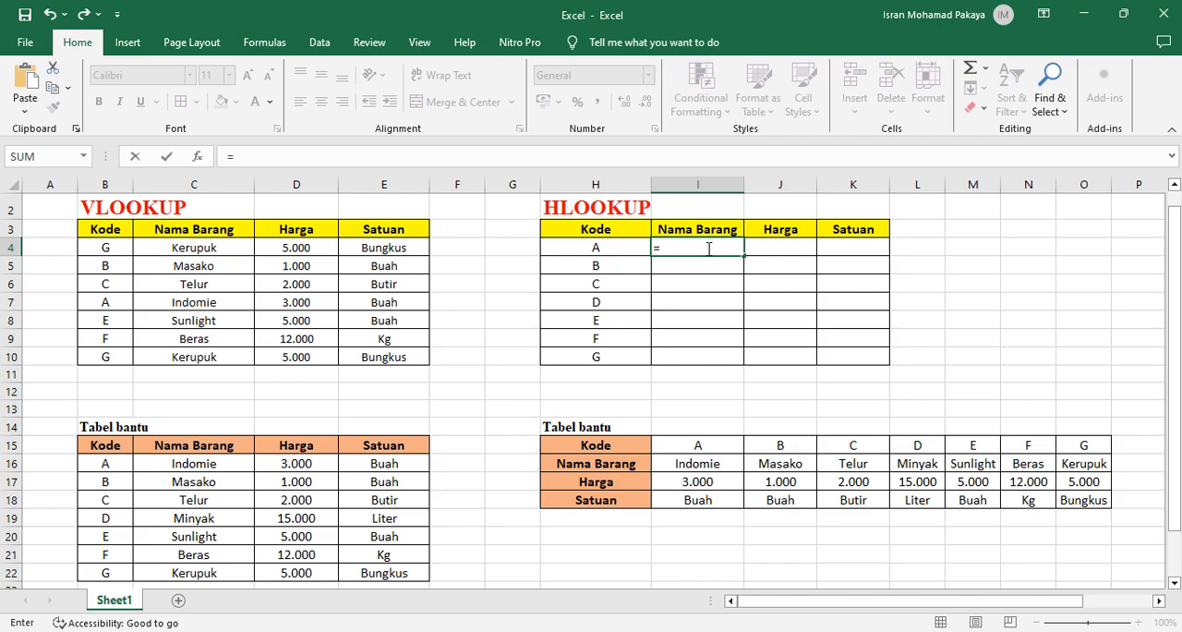
{"action": "type", "text": "HLO"}
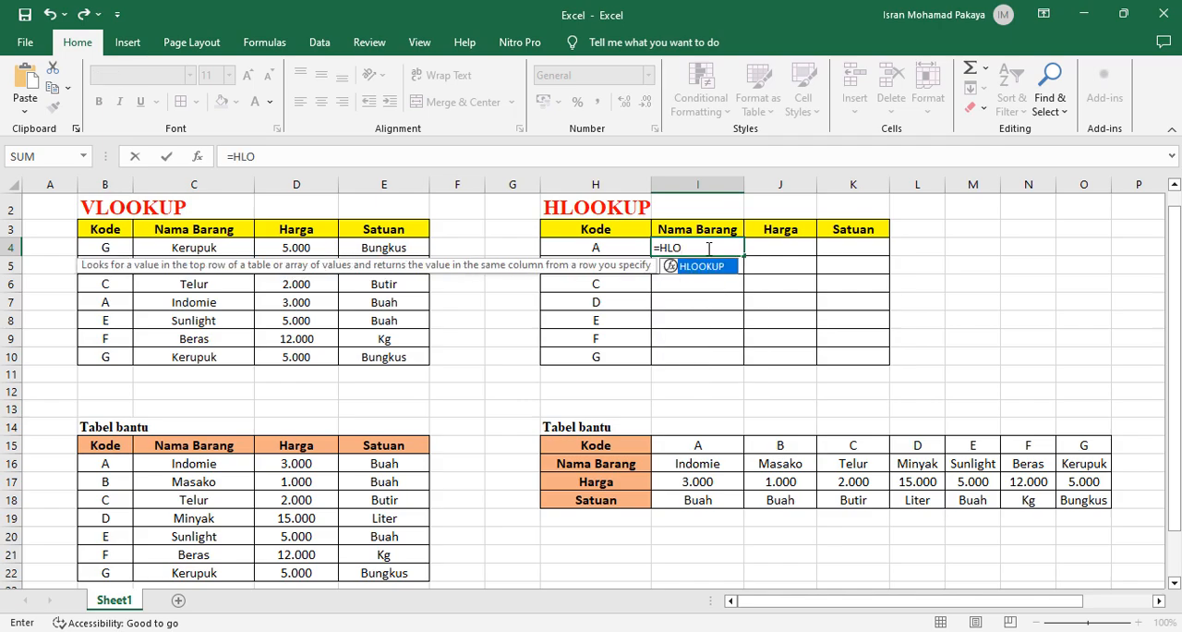
{"action": "double_click", "coordinate": [709, 267]}
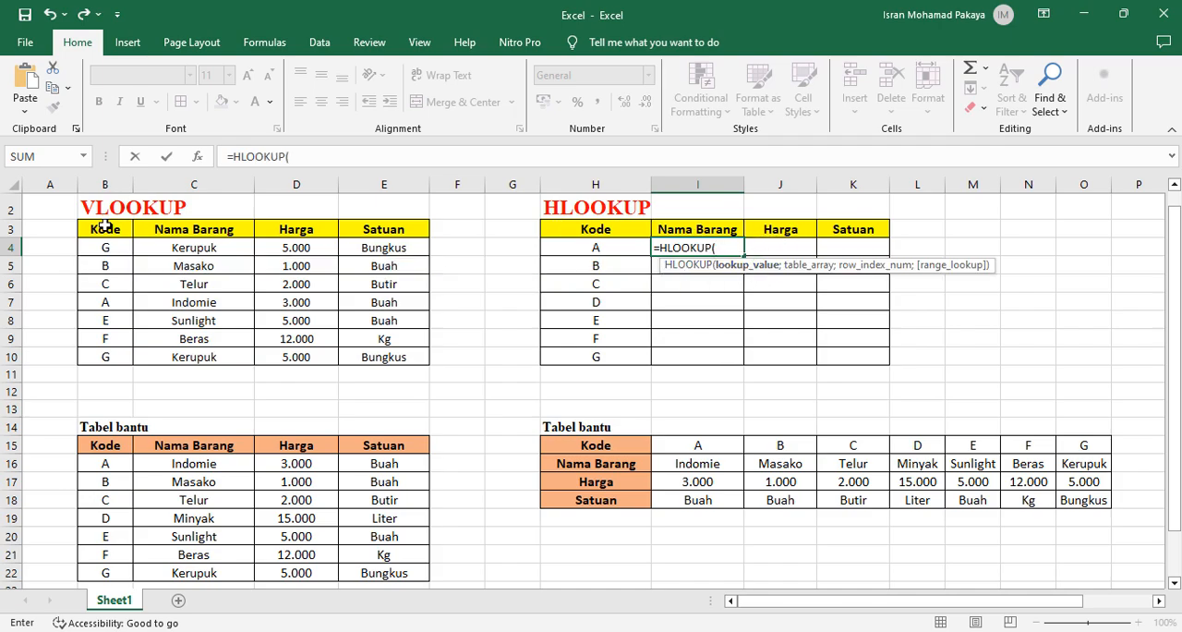
{"action": "left_click", "coordinate": [585, 246]}
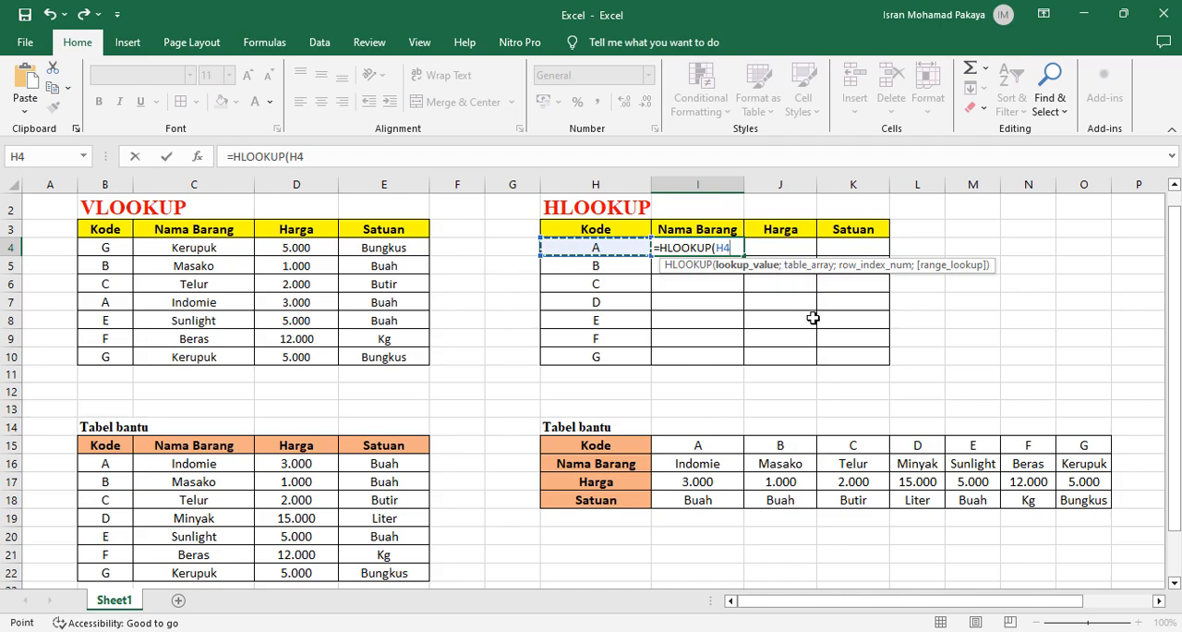
Add the helper table range I15:O18 as the table array and make it absolute as $I$15:$O$18
{"action": "type", "text": ";"}
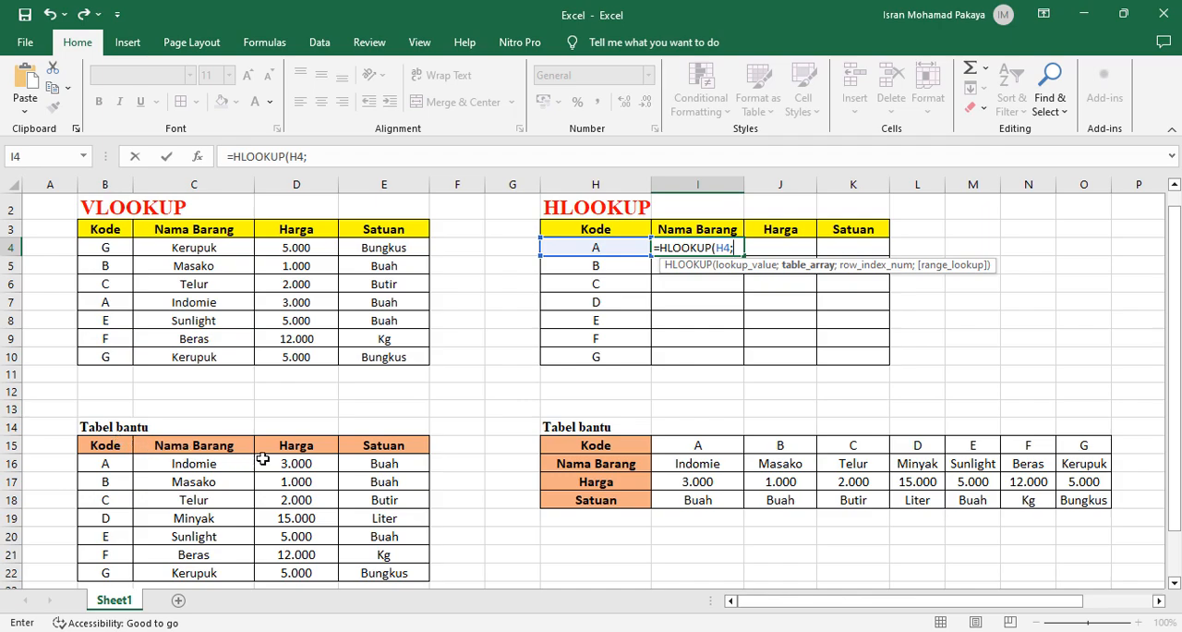
{"action": "left_click", "coordinate": [686, 443]}
{"action": "left_click_drag", "start_coordinate": [686, 443], "coordinate": [1073, 502]}
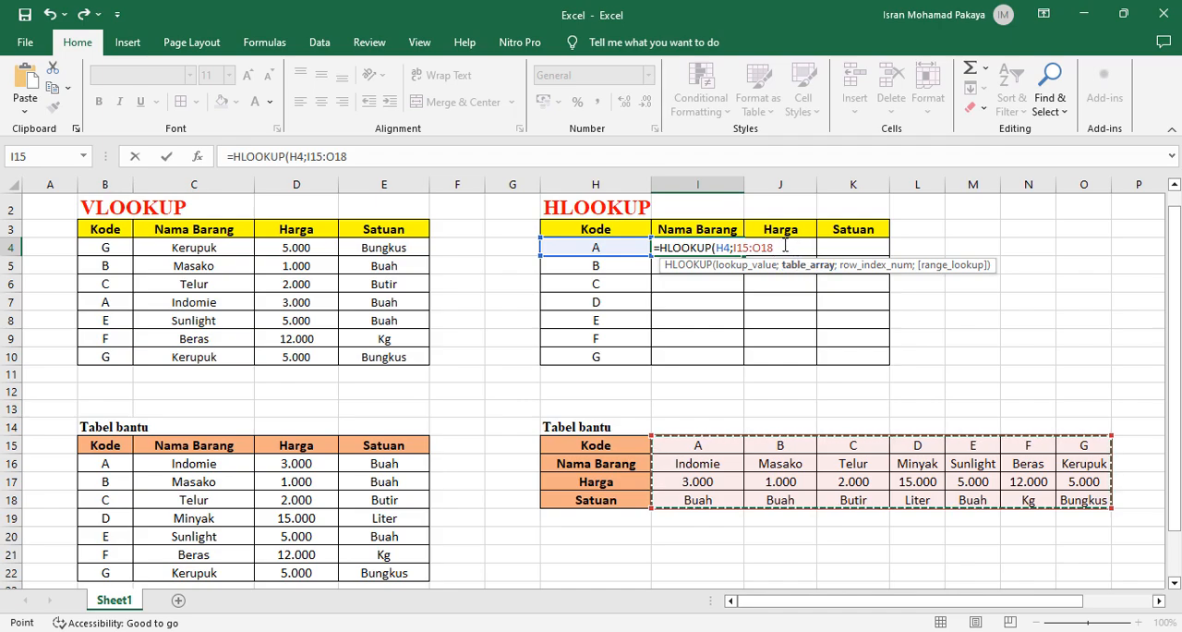
{"action": "left_click_drag", "start_coordinate": [781, 247], "coordinate": [734, 247]}
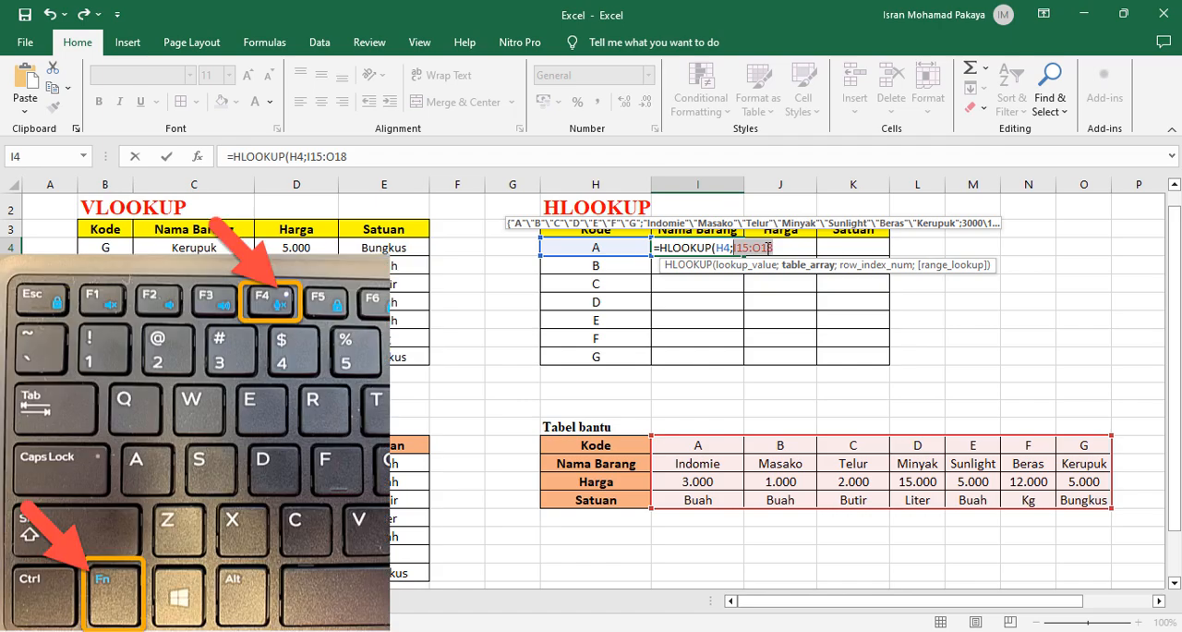
{"action": "key", "text": "F4"}
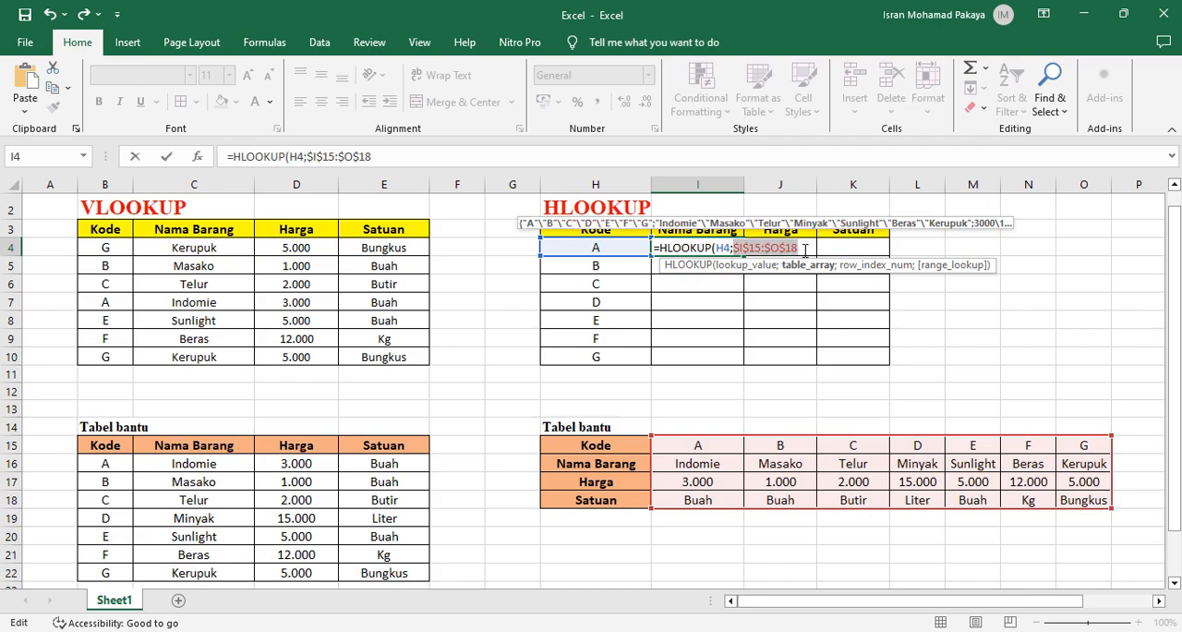
{"action": "left_click", "coordinate": [806, 250]}
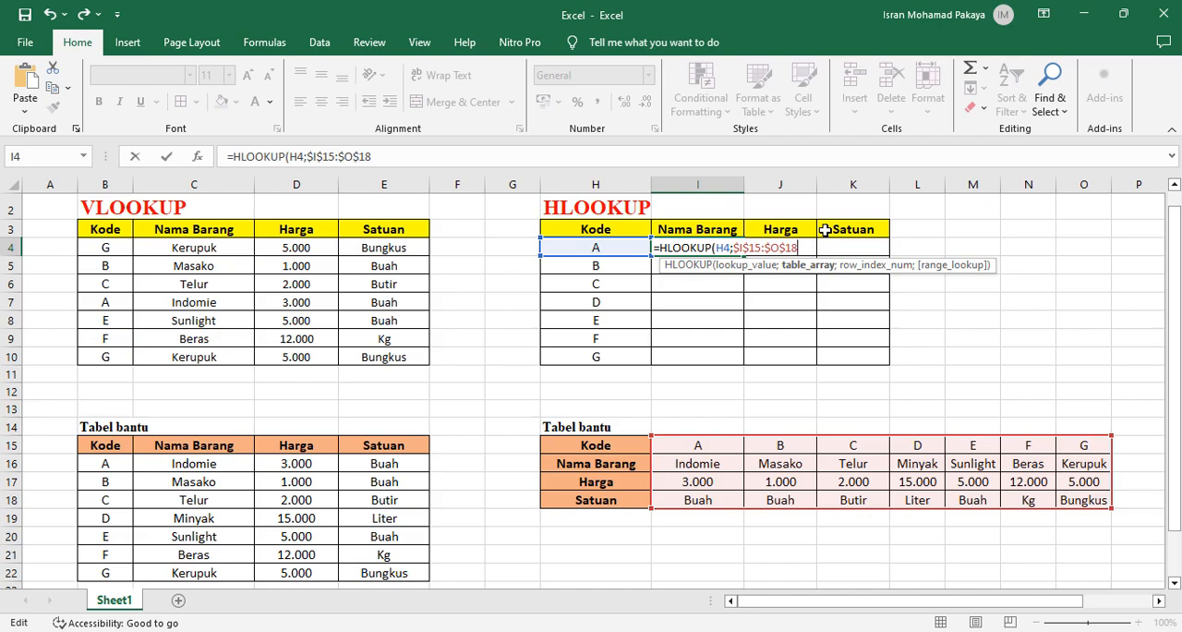
Complete the I4 formula with row index 2 and FALSE for an exact match, and enter it
{"action": "type", "text": ";2"}
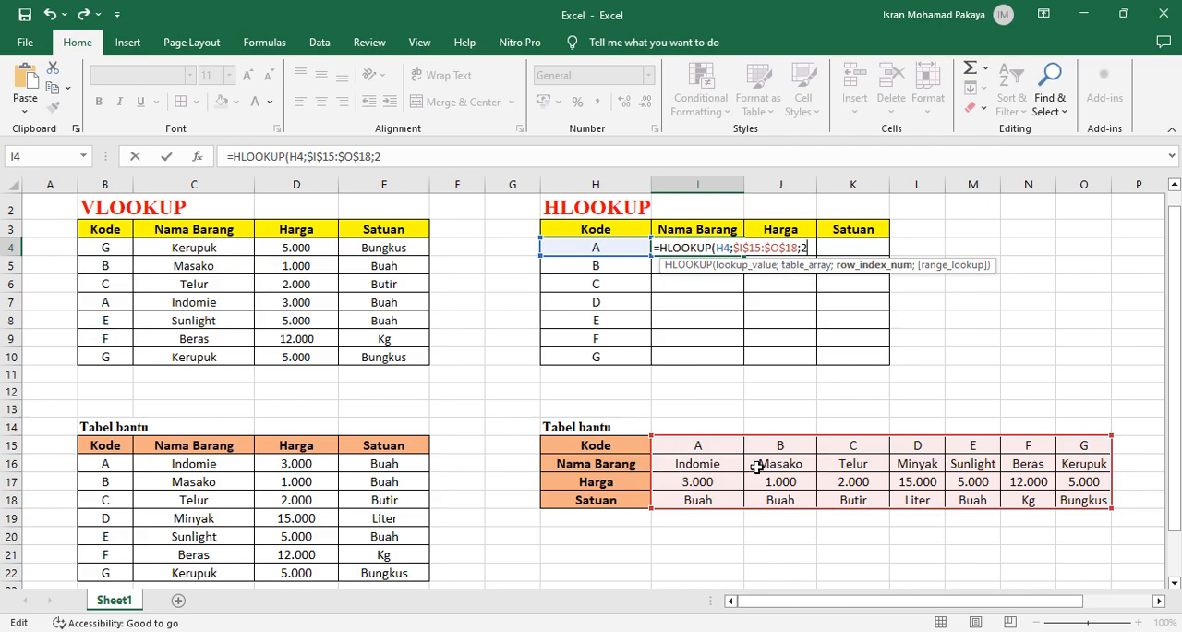
{"action": "type", "text": ";"}
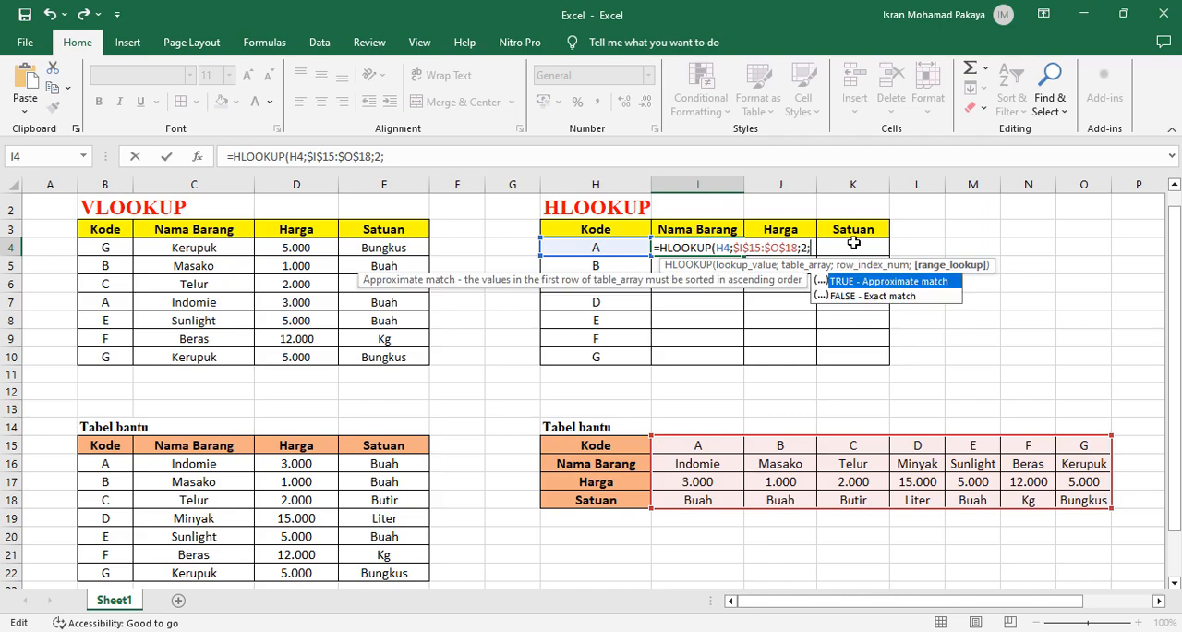
{"action": "type", "text": "FALSE"}
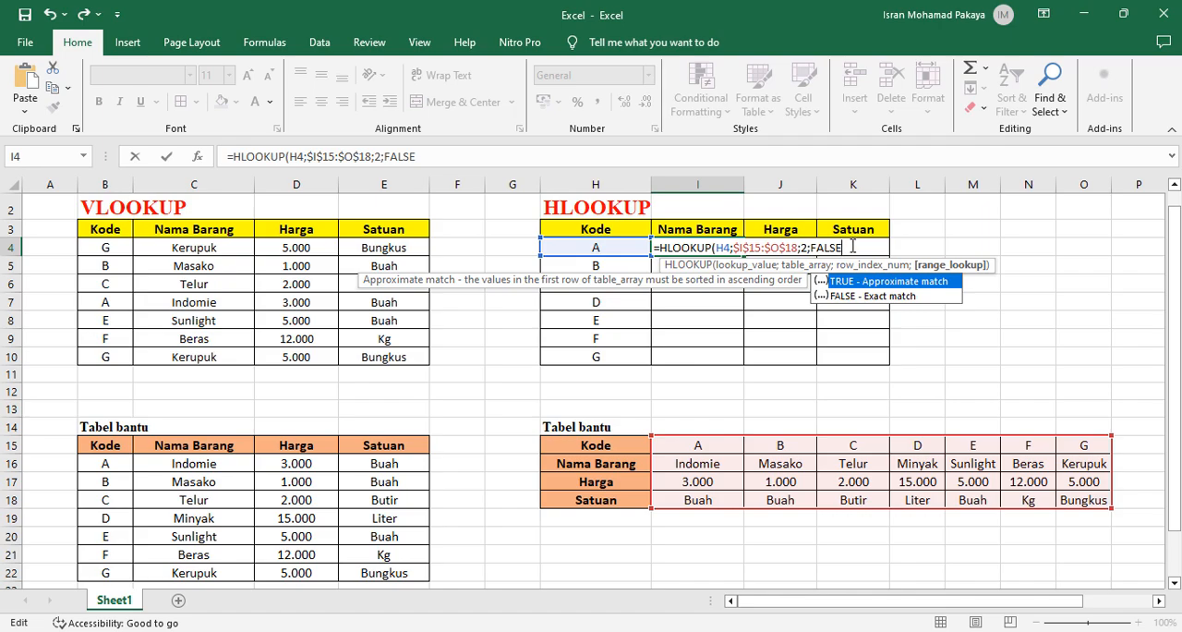
{"action": "type", "text": ")"}
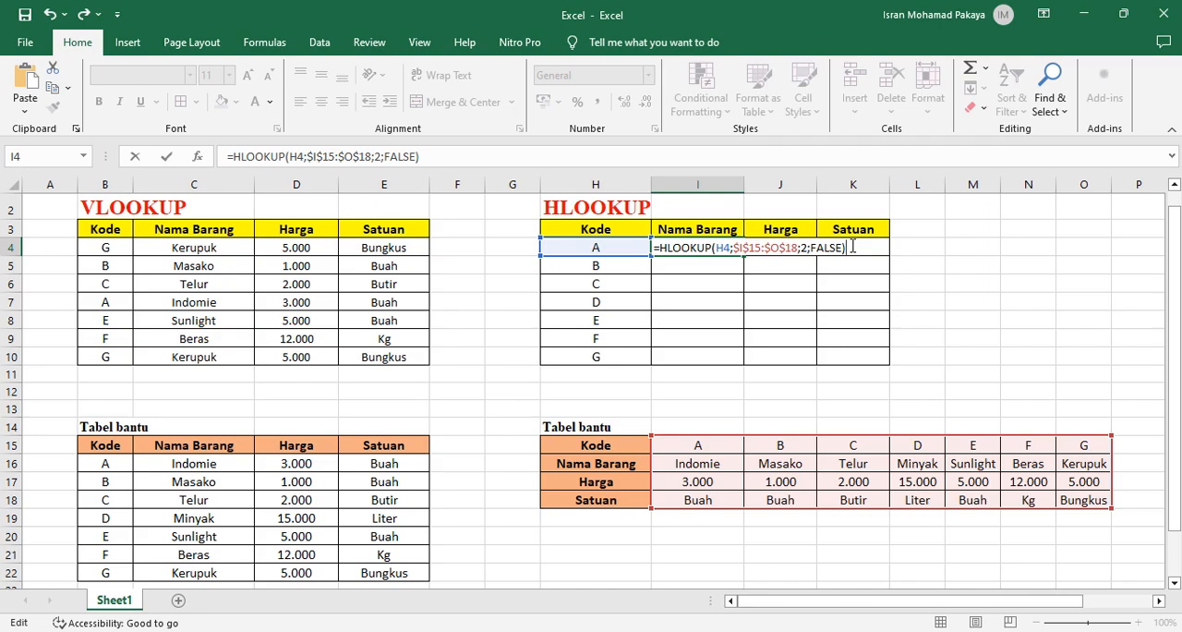
{"action": "key", "text": "Return"}
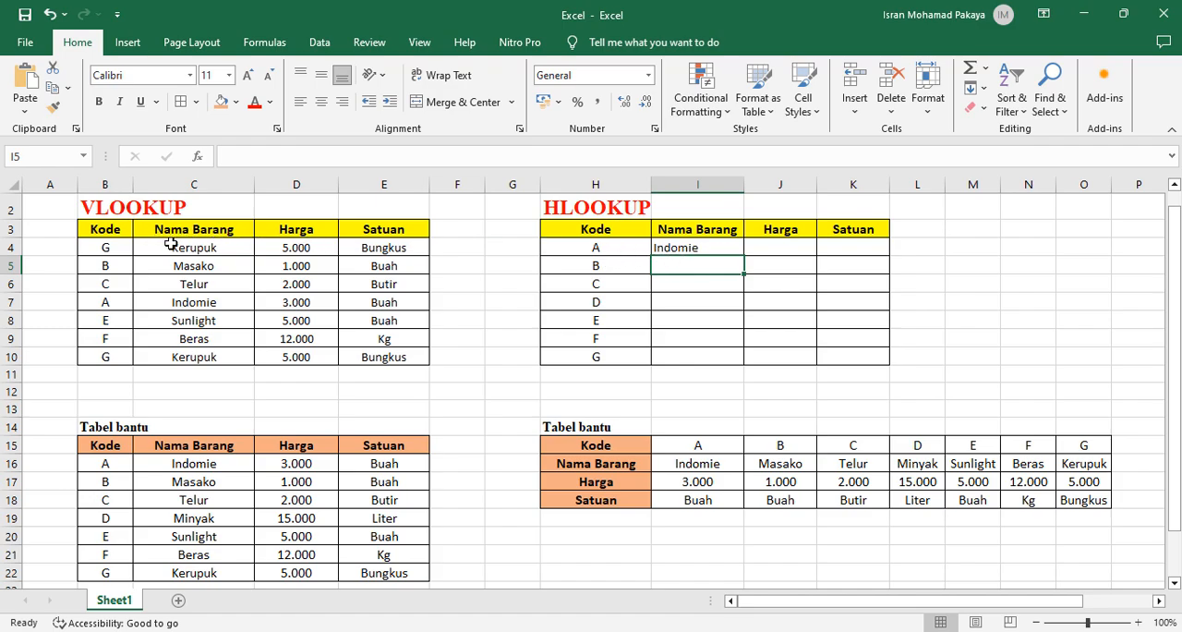
Copy the full text of the HLOOKUP formula in I4 and leave the cell unchanged
{"action": "left_click", "coordinate": [769, 249]}
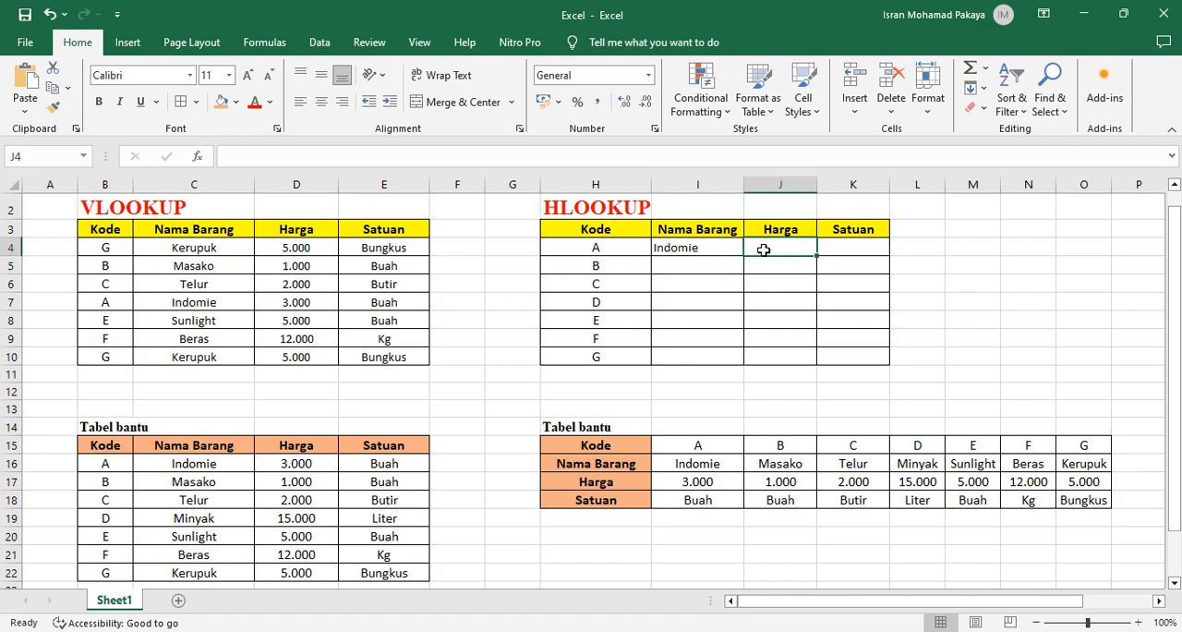
{"action": "left_click", "coordinate": [716, 245]}
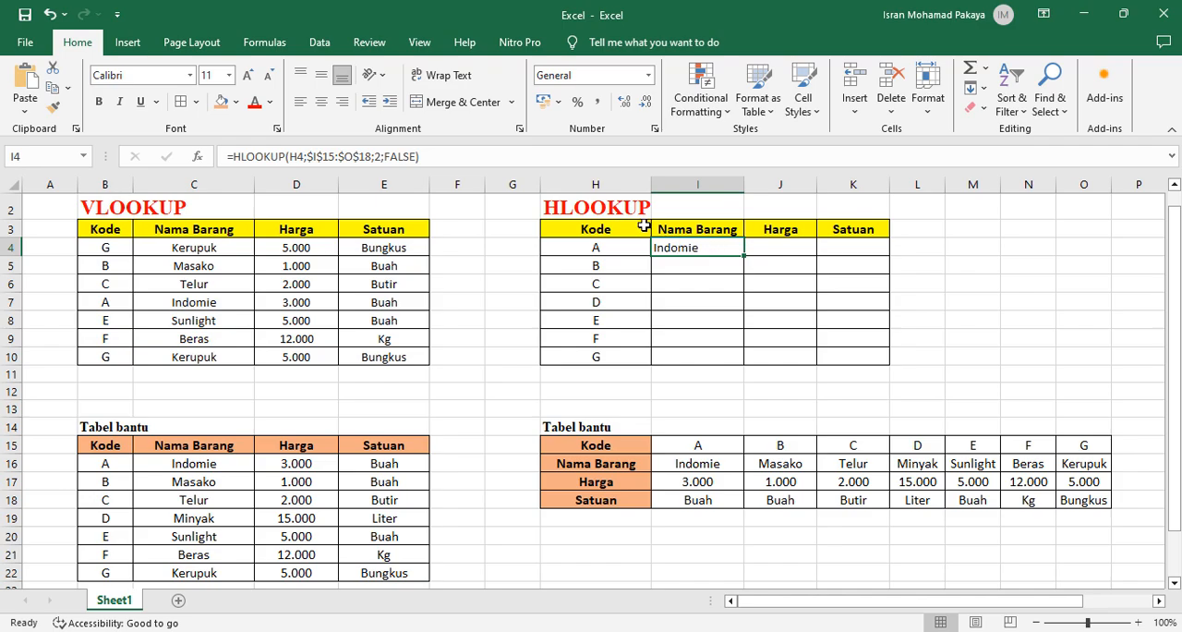
{"action": "left_click", "coordinate": [469, 156]}
{"action": "left_click_drag", "start_coordinate": [435, 155], "coordinate": [230, 159]}
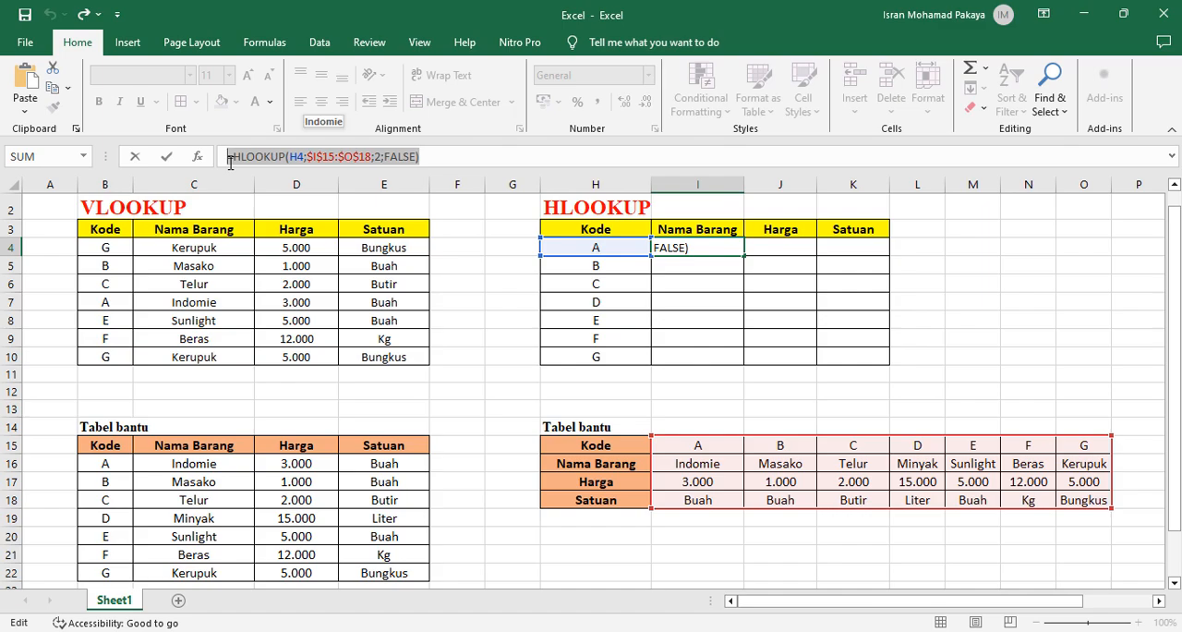
{"action": "key", "text": "Return"}
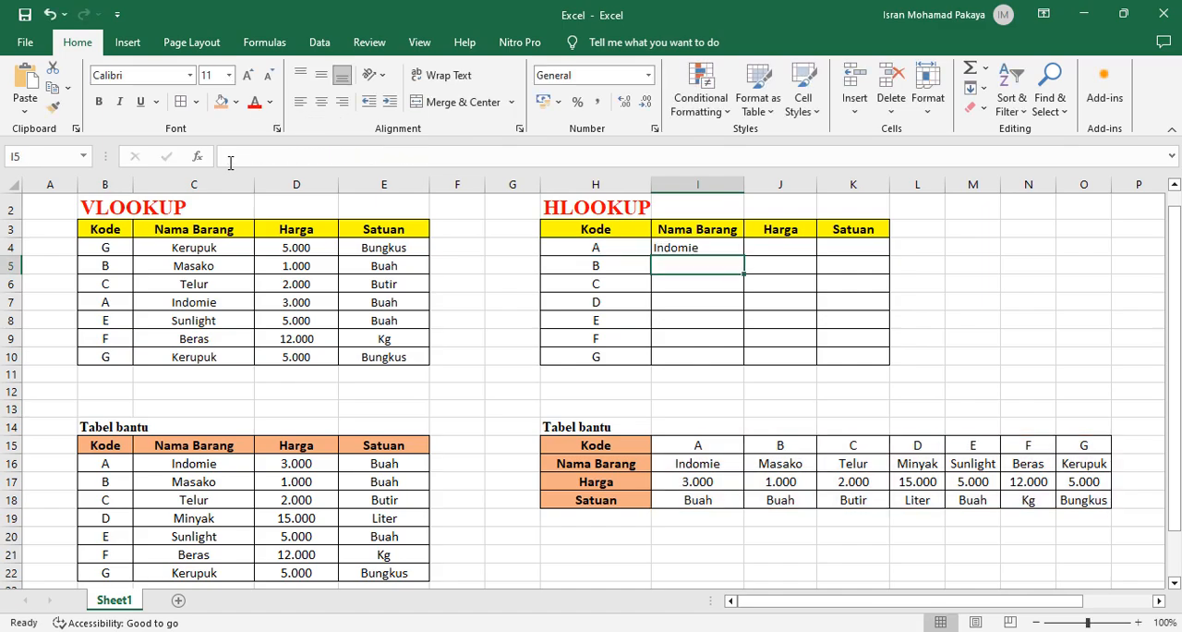
Paste the copied HLOOKUP formula into J4, change its row index to 3, and enter it
{"action": "double_click", "coordinate": [770, 247]}
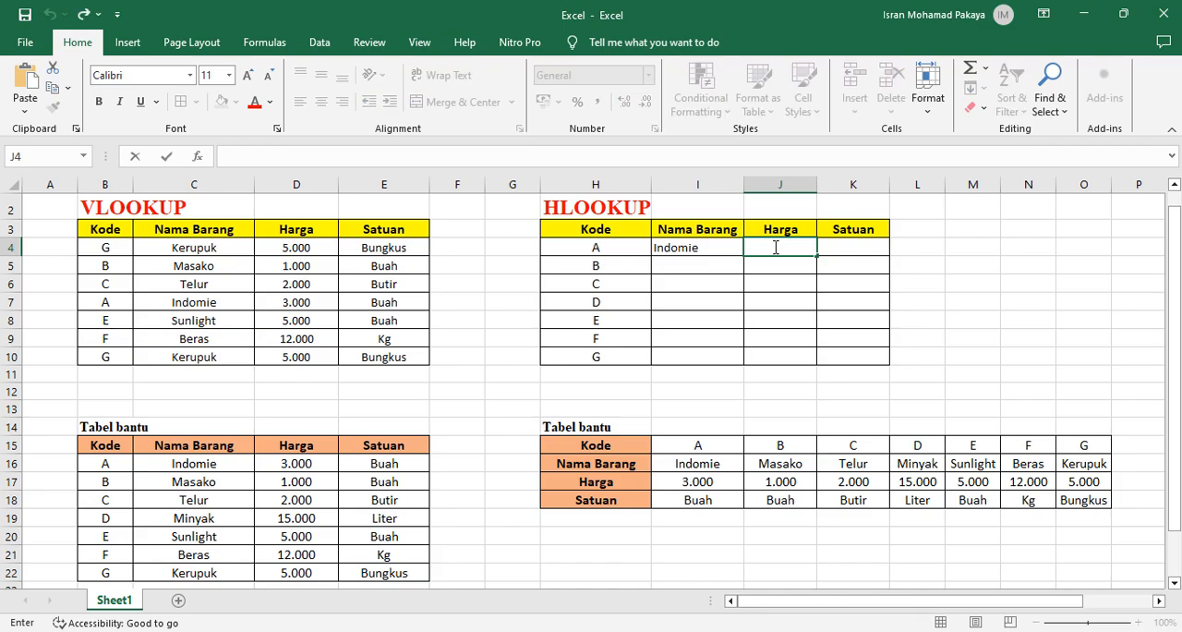
{"action": "key", "text": "ctrl+v"}
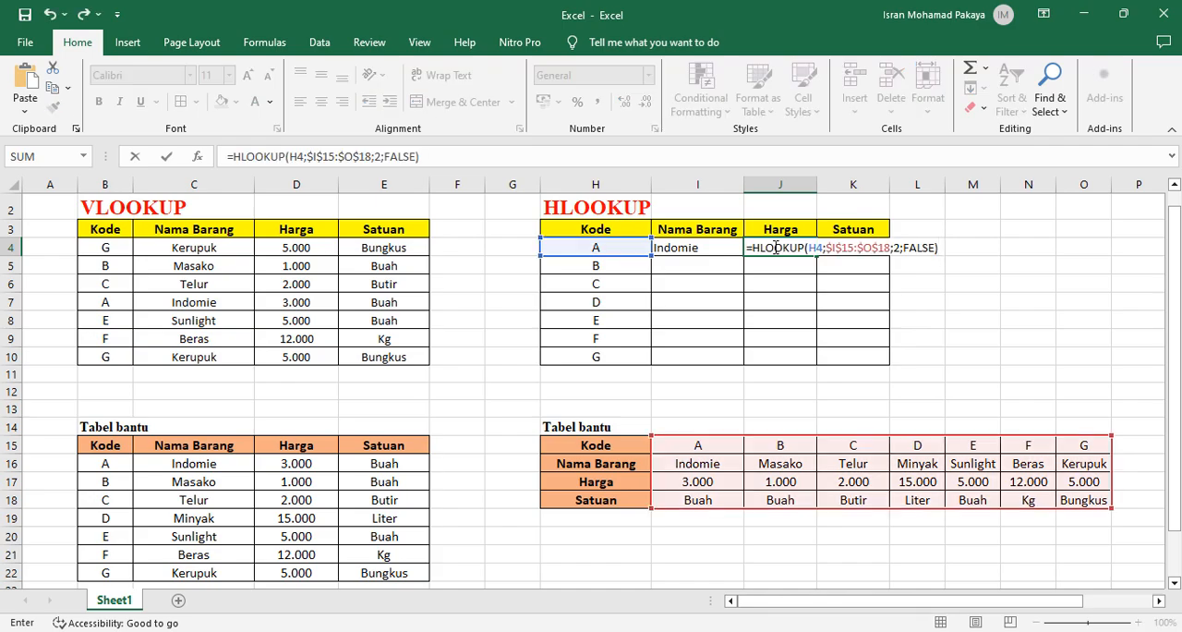
{"action": "left_click", "coordinate": [896, 248]}
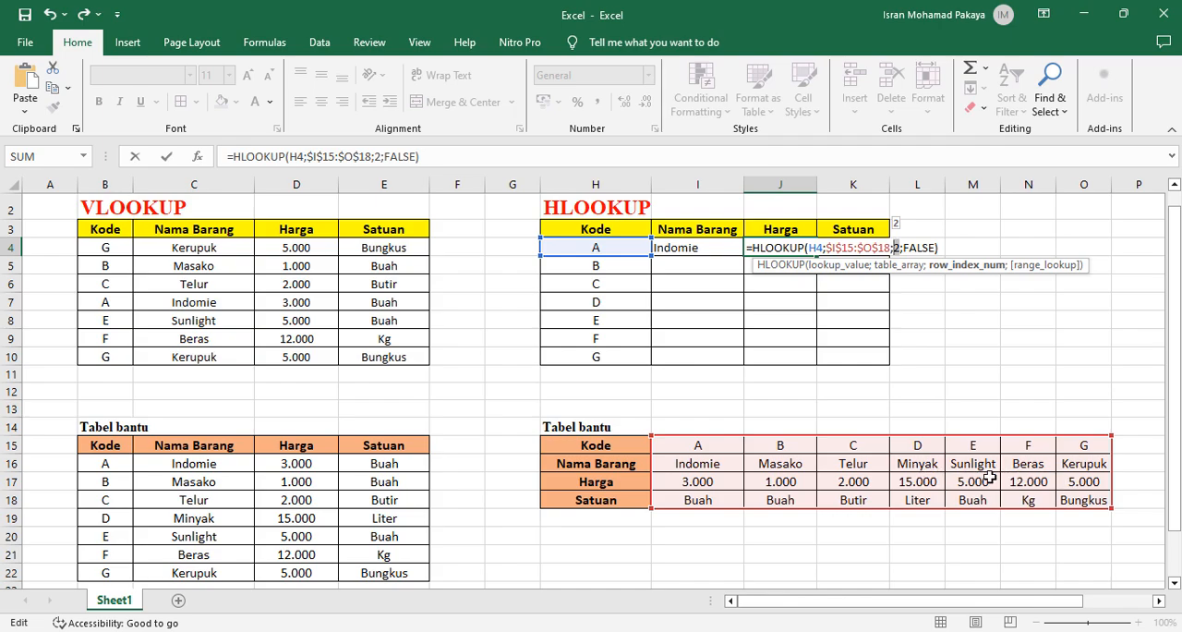
{"action": "type", "text": "3"}
{"action": "key", "text": "Return"}
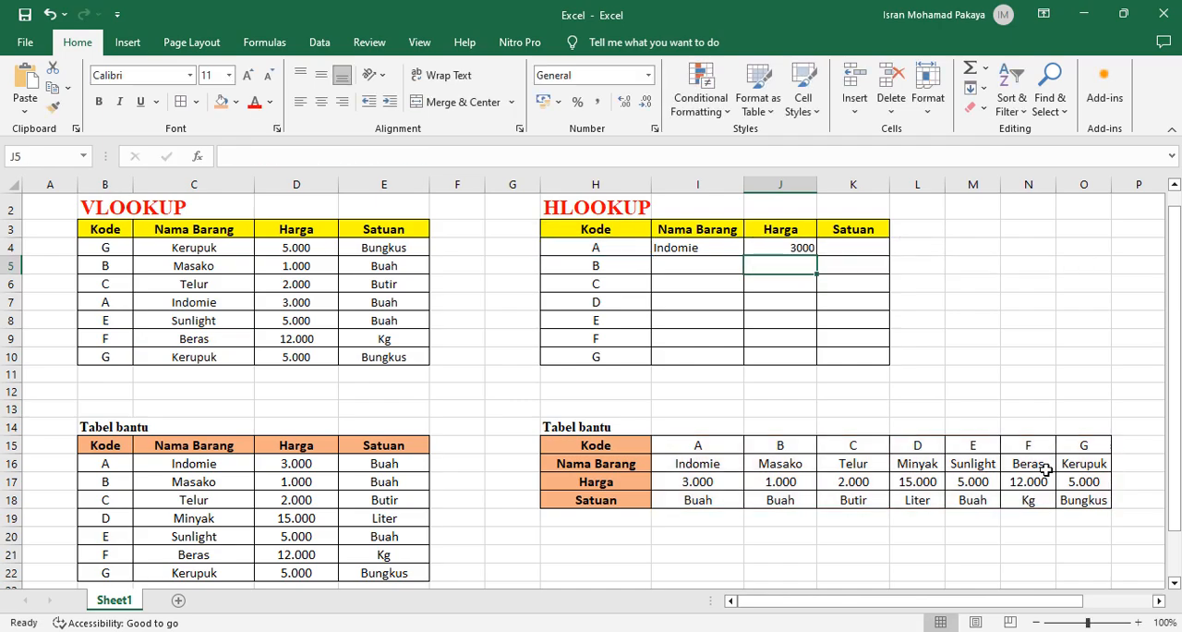
Paste the copied HLOOKUP formula into K4, change its row index to 4, and enter it
{"action": "left_click", "coordinate": [850, 249]}
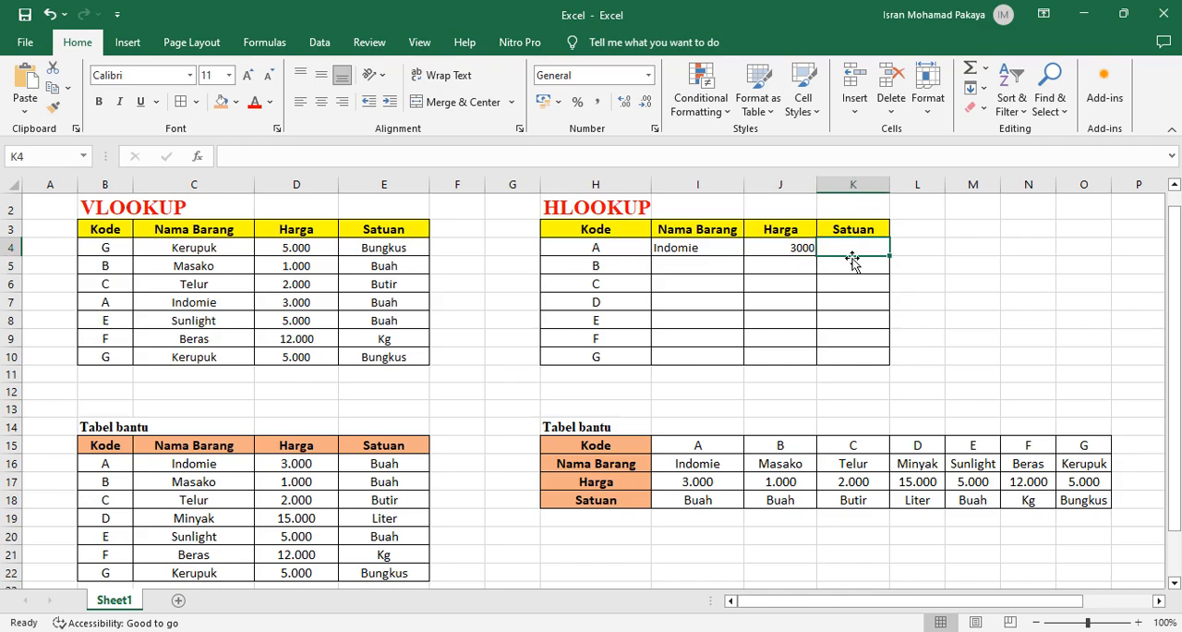
{"action": "key", "text": "ctrl+v"}
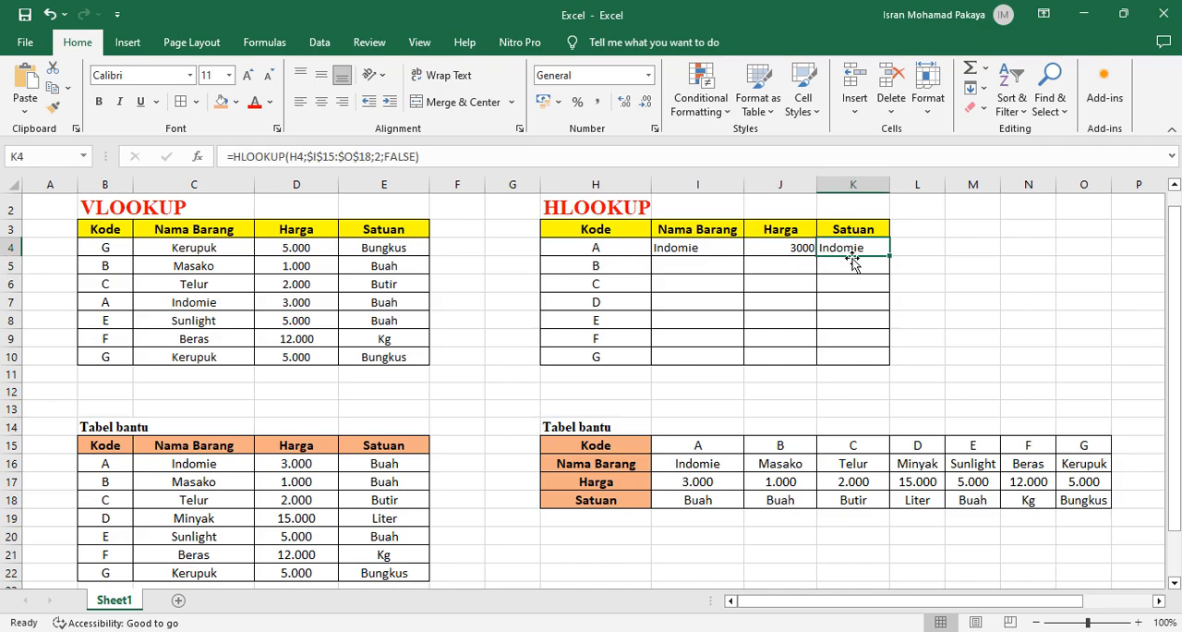
{"action": "double_click", "coordinate": [857, 247]}
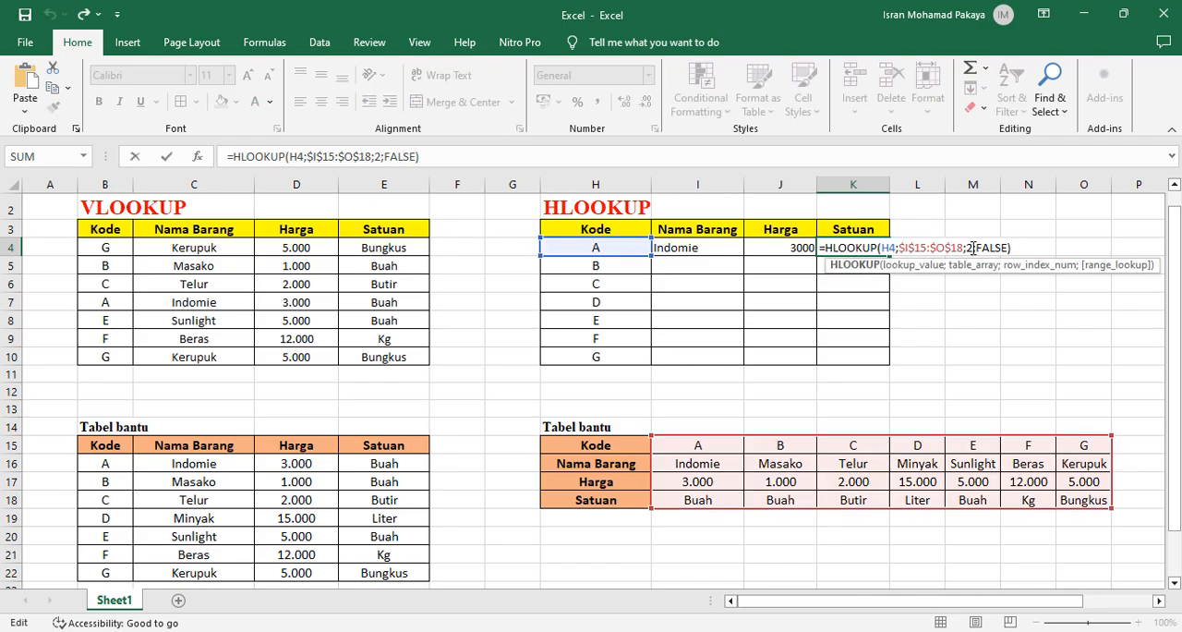
{"action": "left_click", "coordinate": [972, 248]}
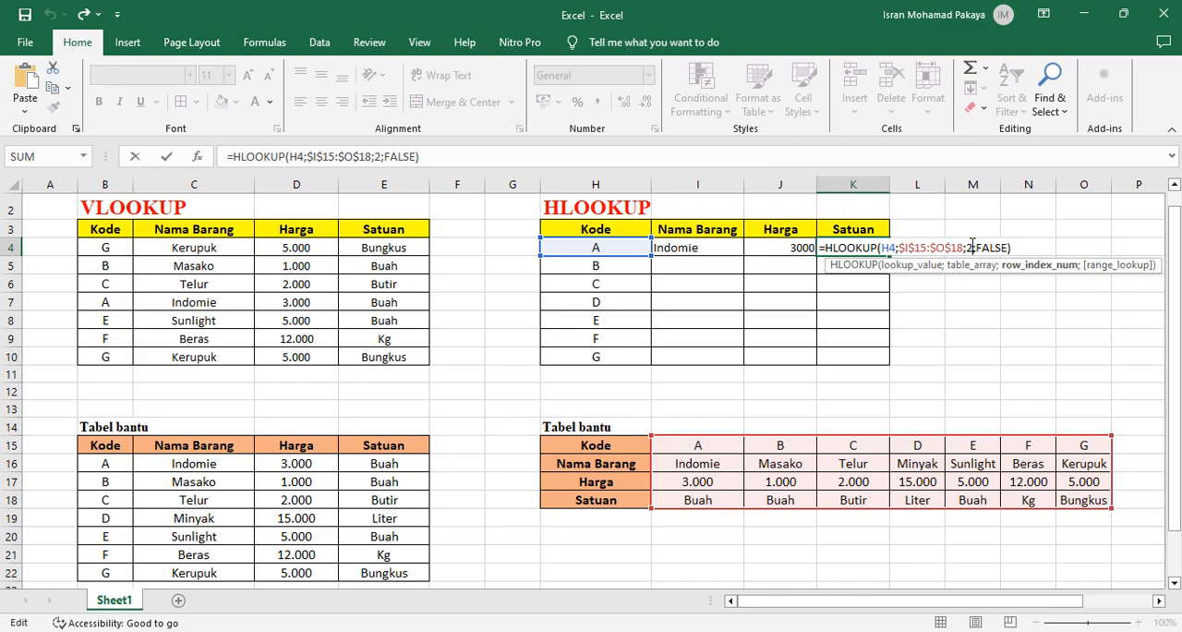
{"action": "double_click", "coordinate": [967, 245]}
{"action": "type", "text": "4"}
{"action": "left_click", "coordinate": [1030, 242]}
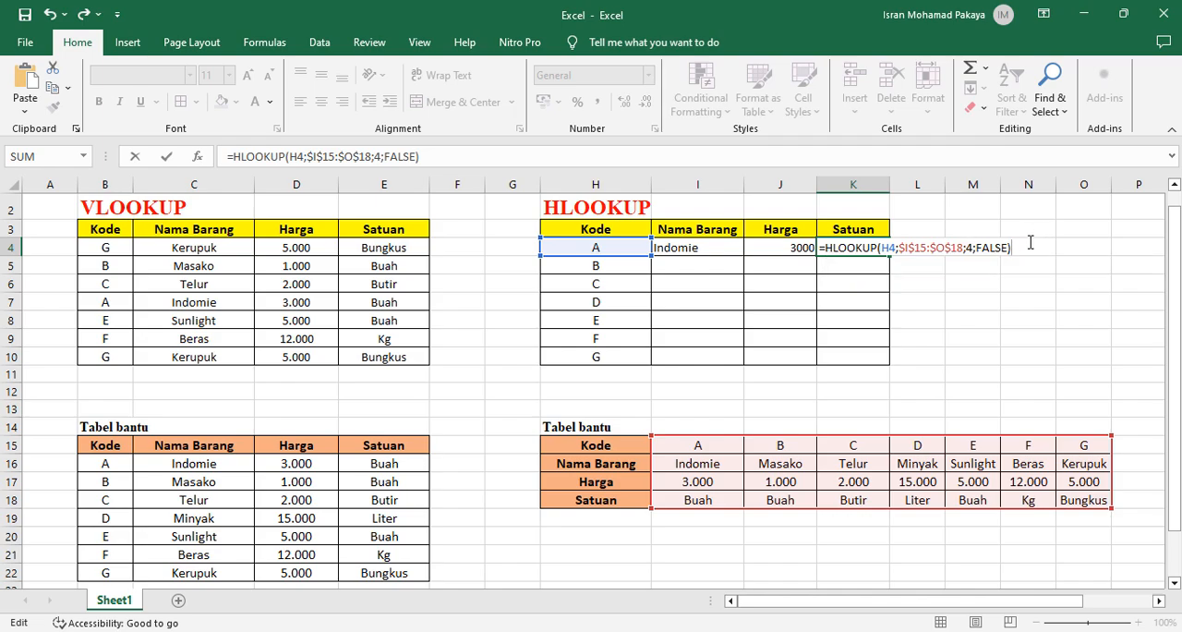
{"action": "key", "text": "Return"}
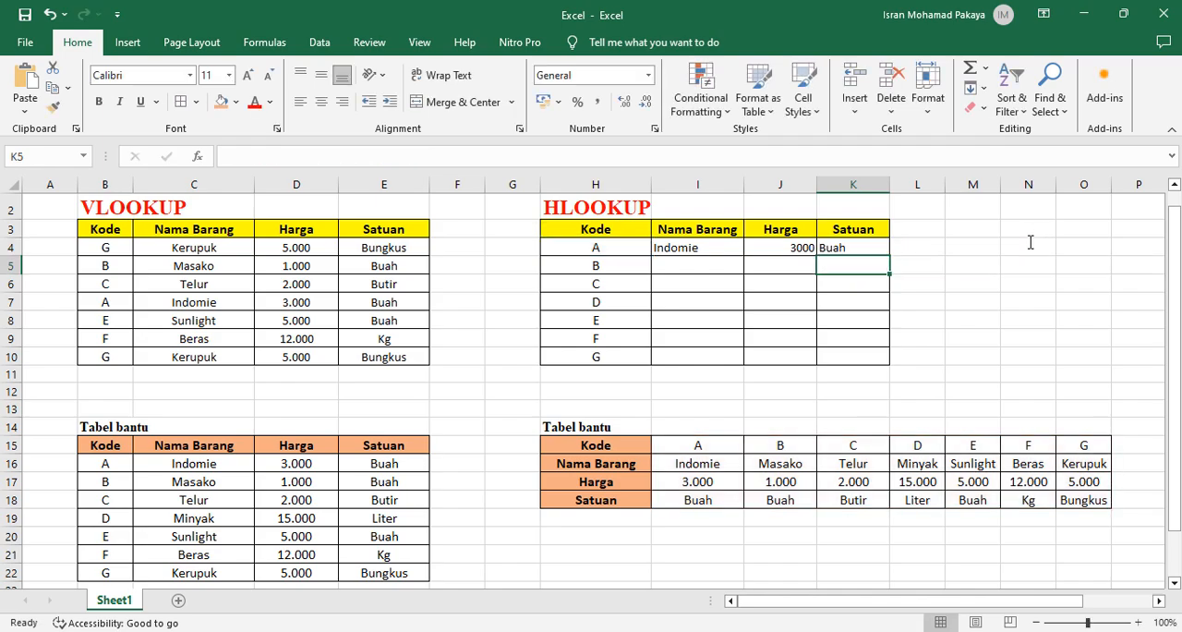
Centre the HLOOKUP results in I4:K4 horizontally
{"action": "left_click_drag", "start_coordinate": [682, 246], "coordinate": [885, 245]}
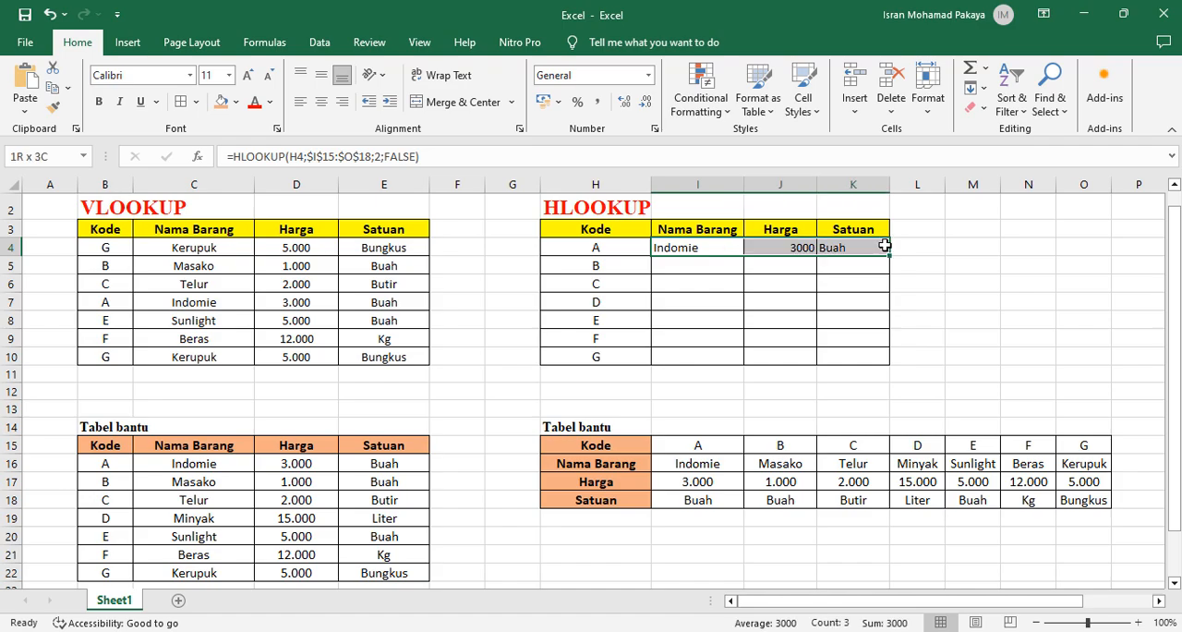
{"action": "left_click", "coordinate": [321, 102]}
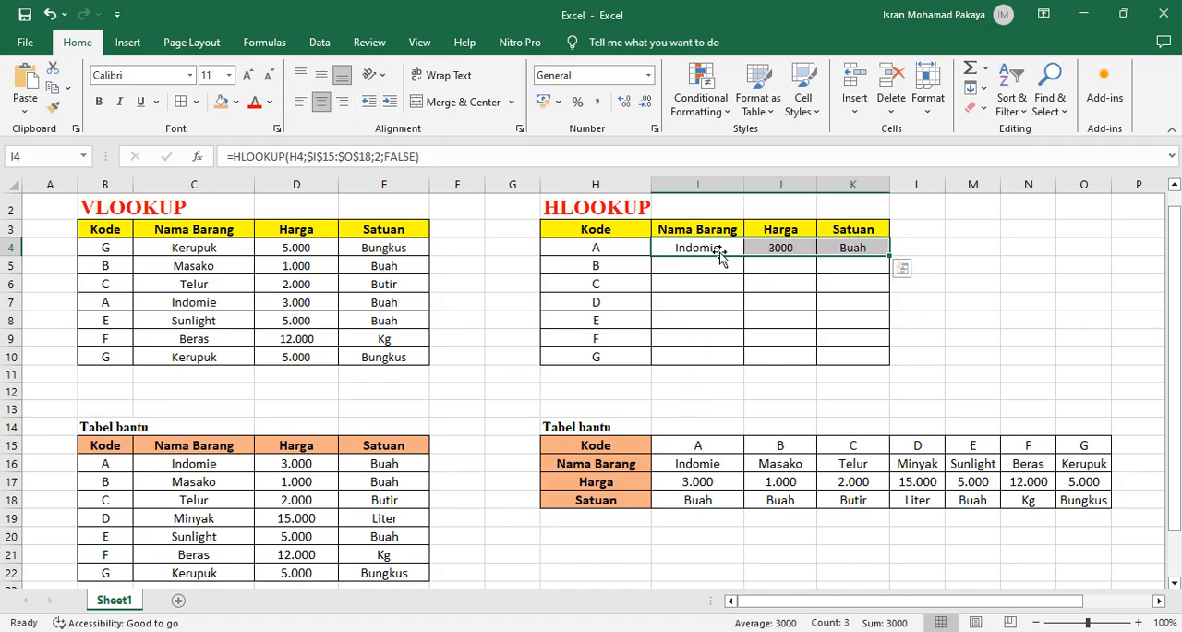
Fill the HLOOKUP formulas in I4:K4 down to row 10 of the table
{"action": "left_click", "coordinate": [690, 283]}
{"action": "left_click", "coordinate": [709, 247]}
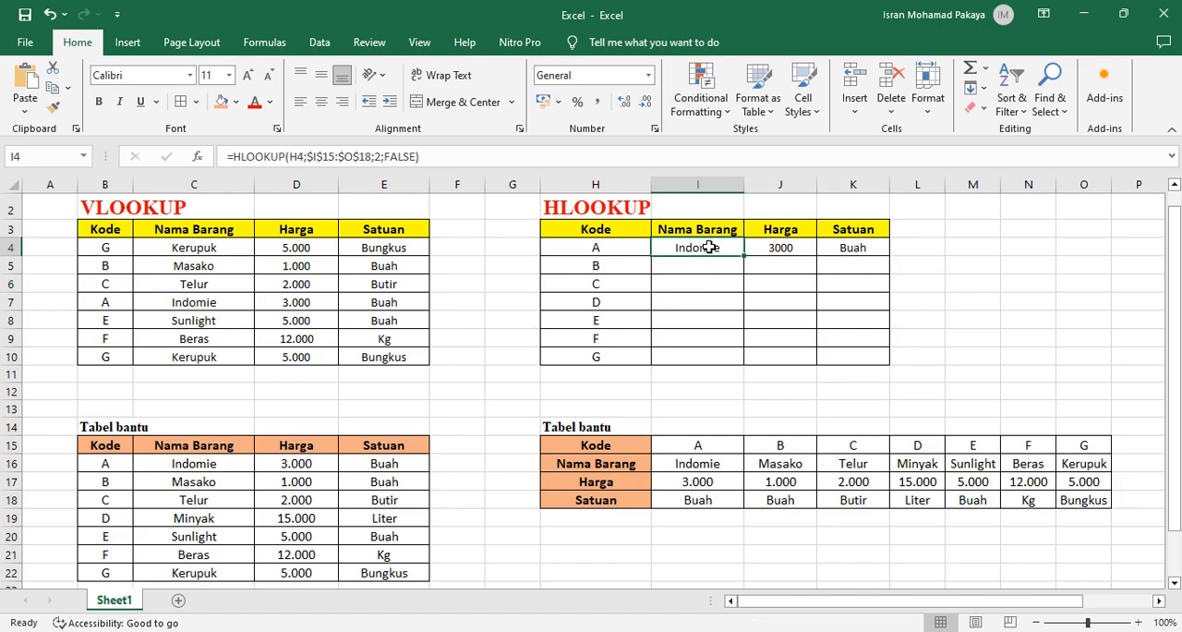
{"action": "left_click_drag", "start_coordinate": [709, 247], "coordinate": [839, 246]}
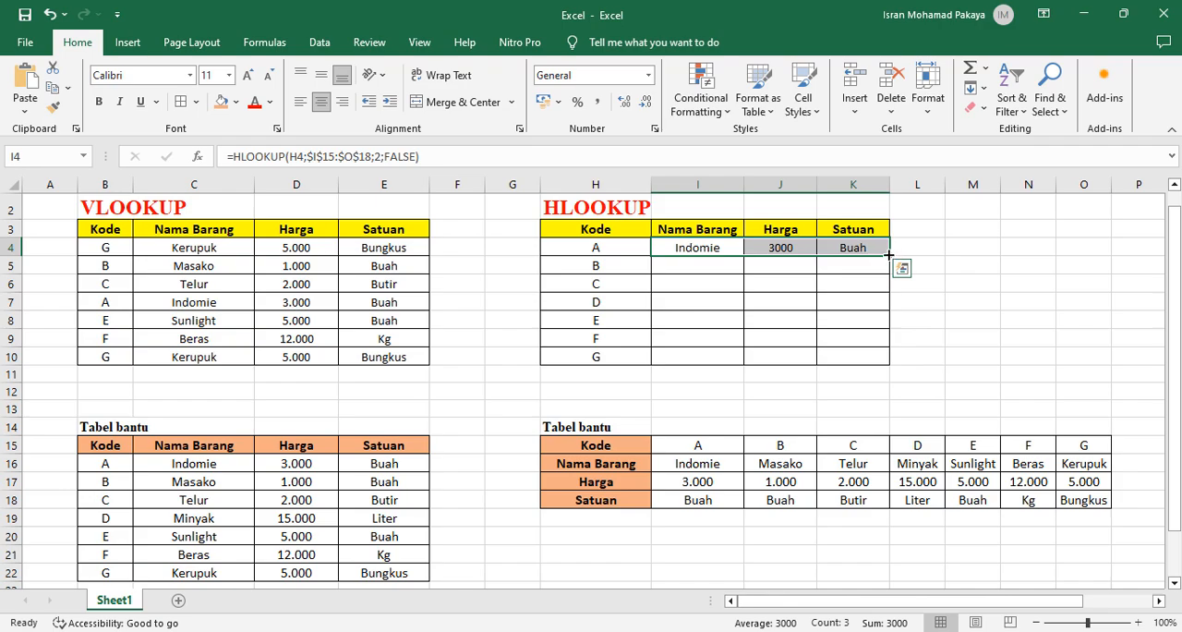
{"action": "left_click_drag", "start_coordinate": [888, 254], "coordinate": [882, 361]}
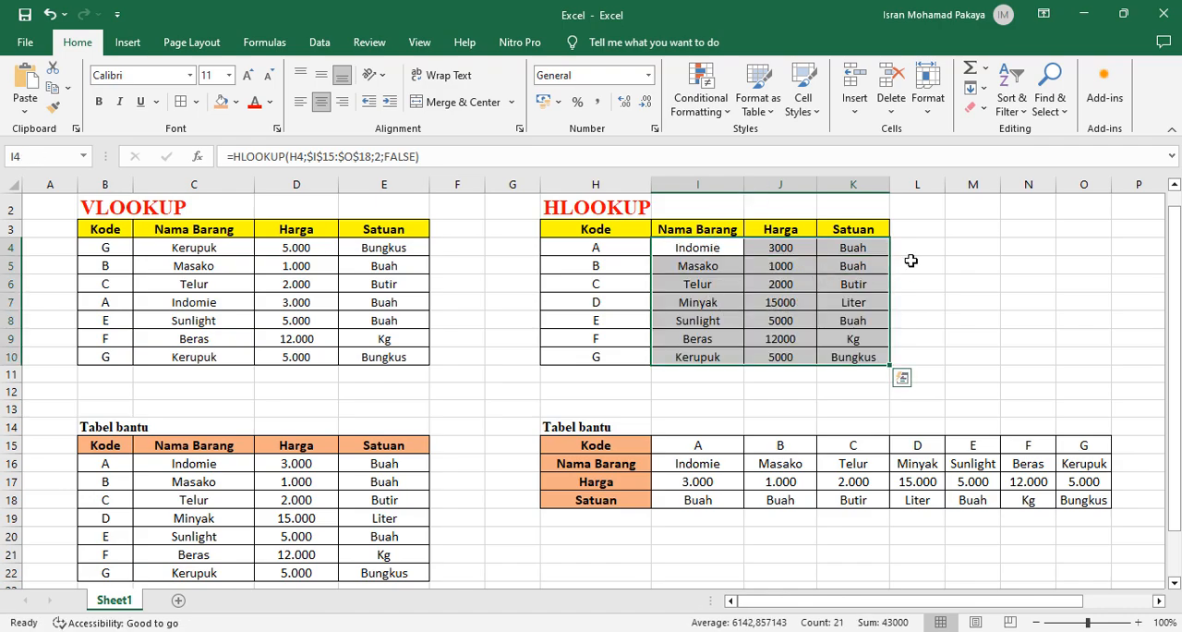
{"action": "left_click", "coordinate": [955, 251]}
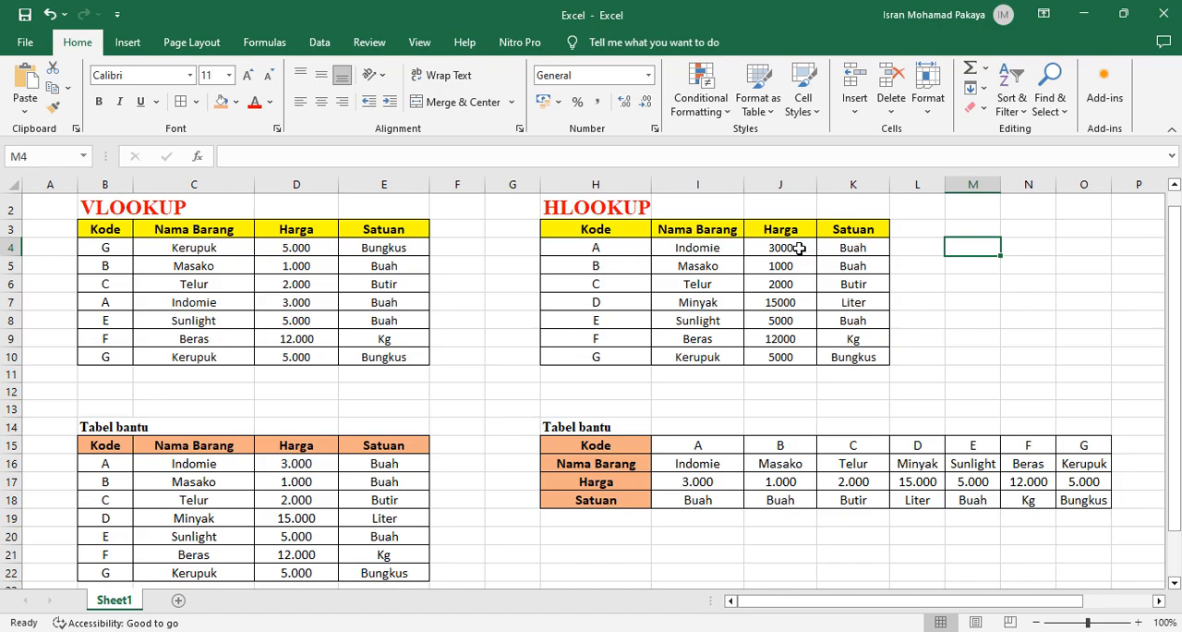
Format the HLOOKUP prices in J4:J10 as Number with 0 decimal places and the 1000 separator
{"action": "left_click_drag", "start_coordinate": [800, 248], "coordinate": [785, 356]}
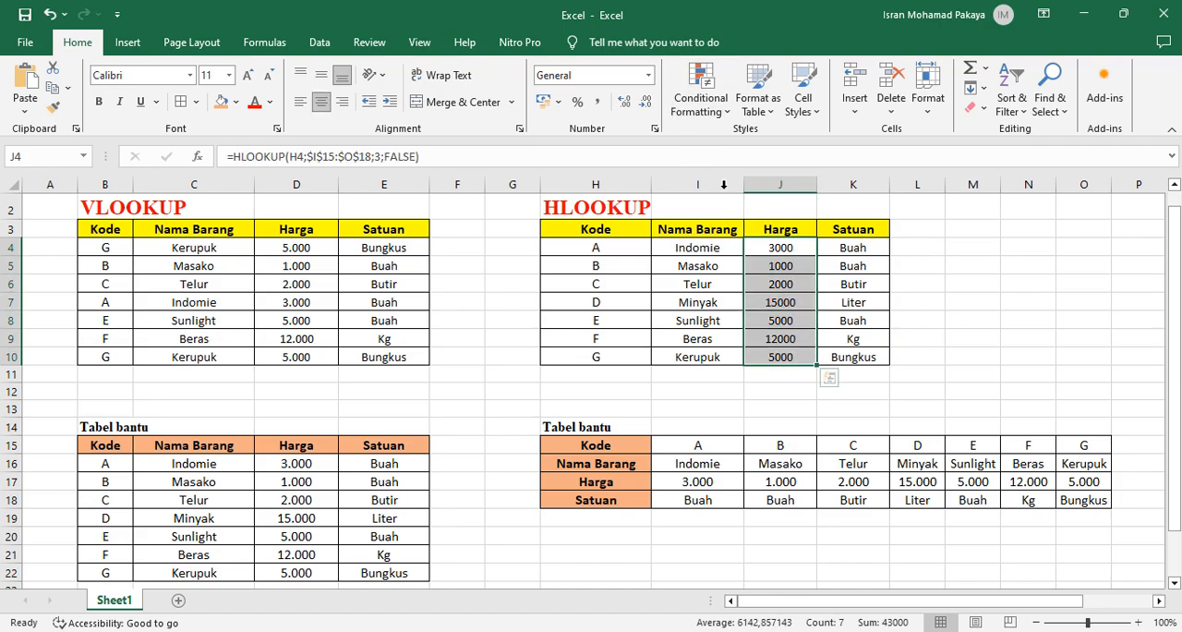
{"action": "left_click", "coordinate": [649, 75]}
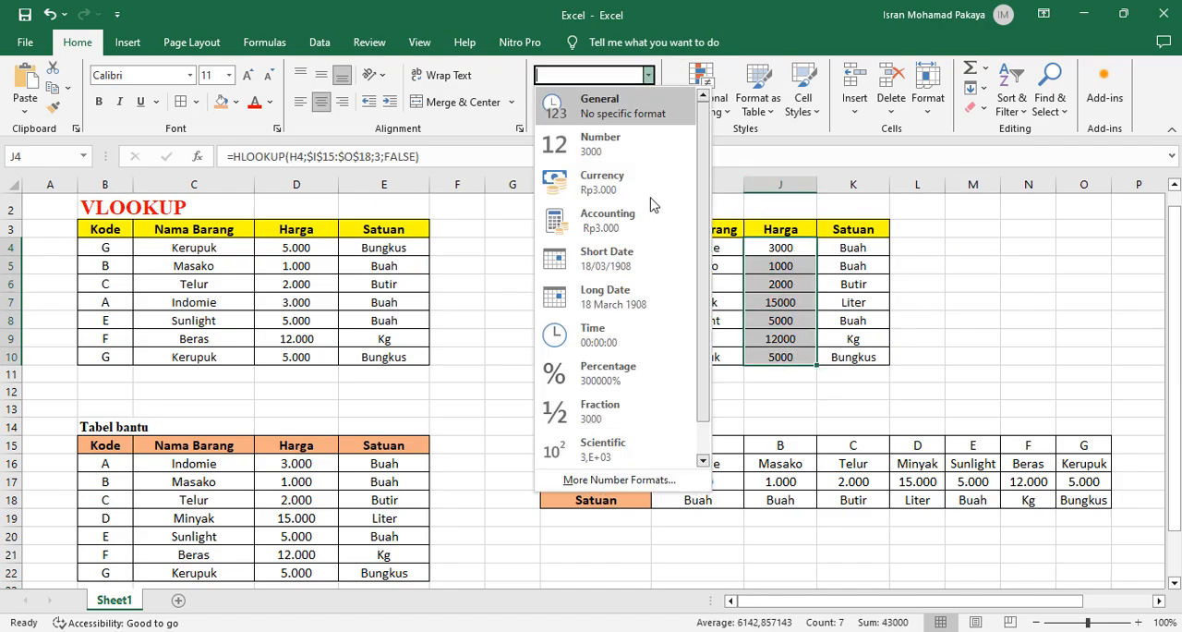
{"action": "left_click", "coordinate": [619, 479]}
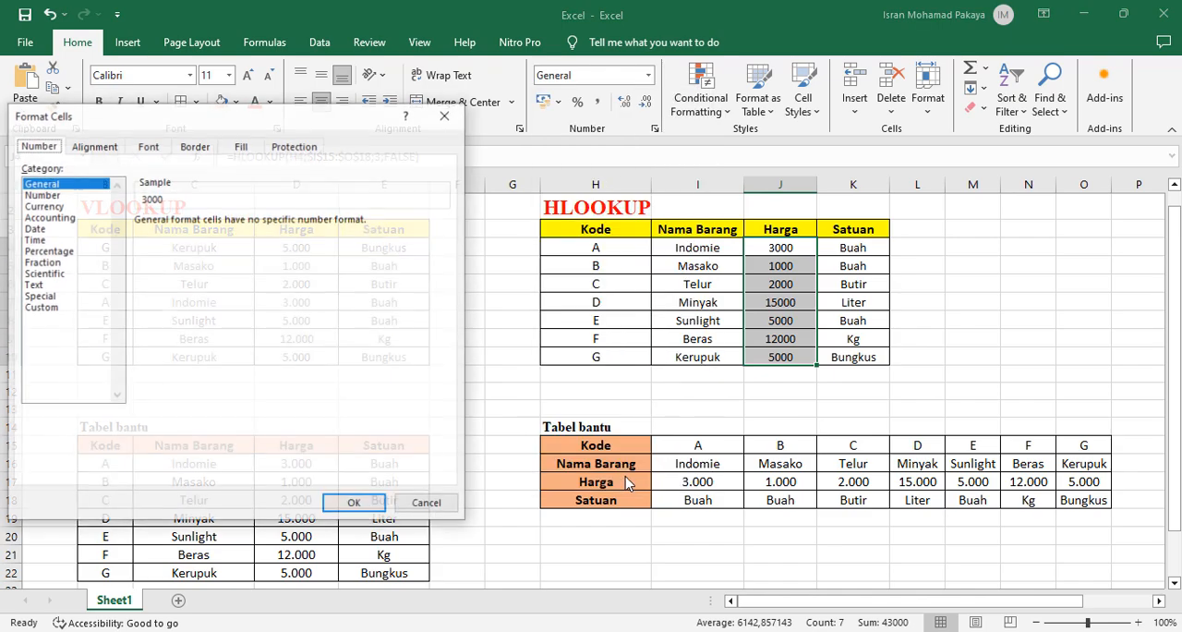
{"action": "left_click", "coordinate": [59, 195]}
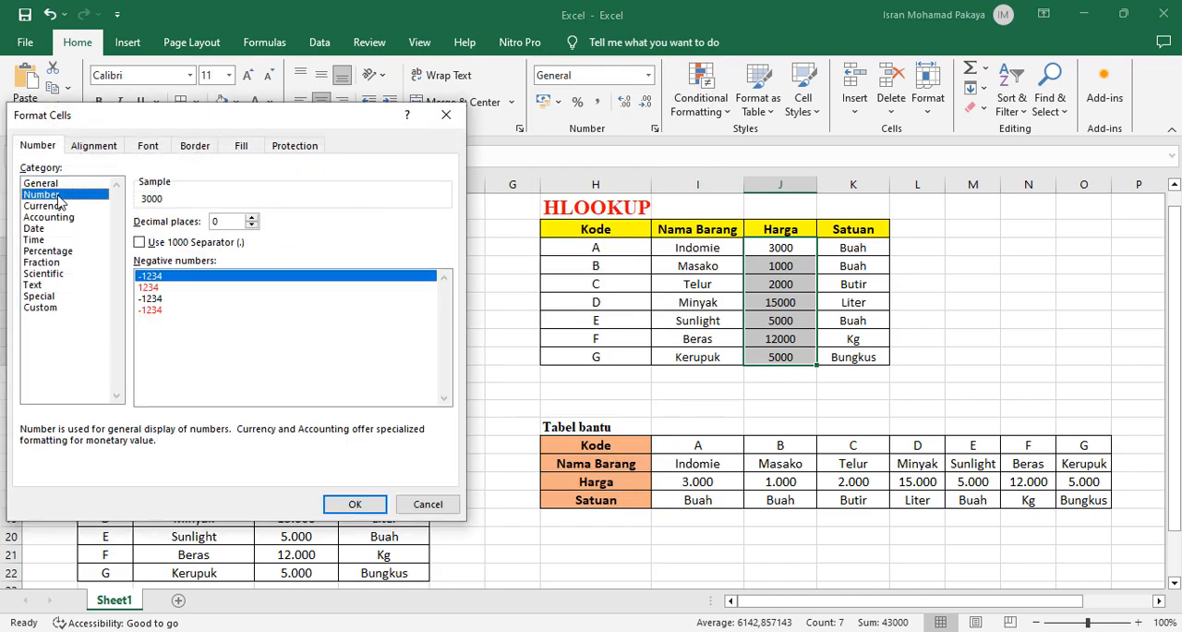
{"action": "left_click", "coordinate": [153, 243]}
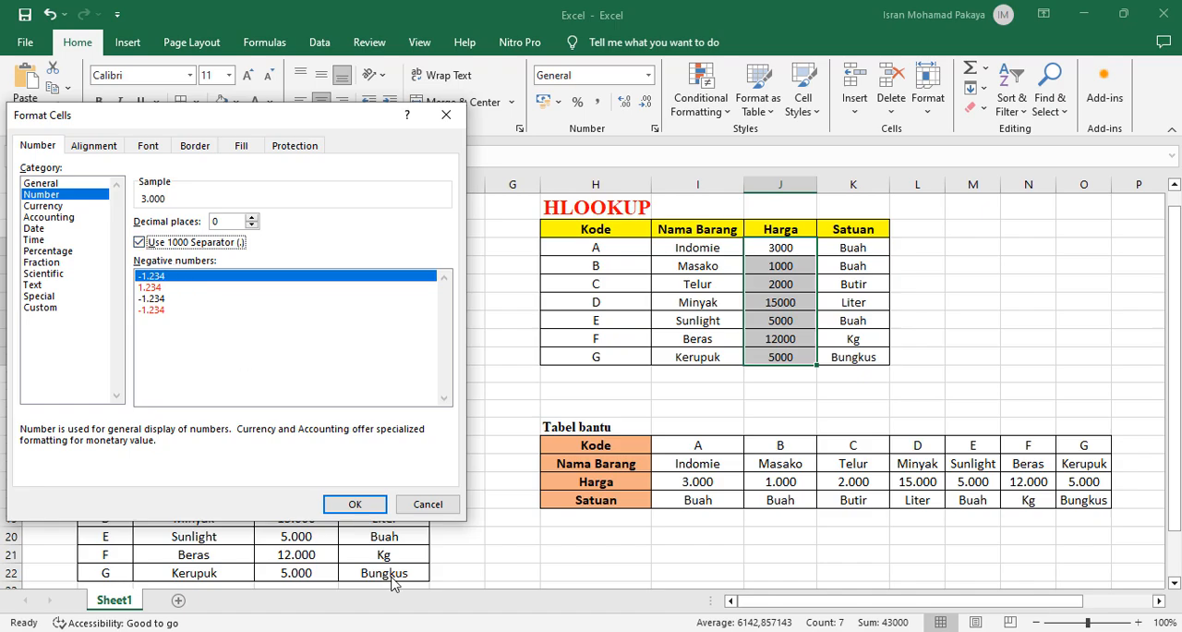
{"action": "left_click", "coordinate": [353, 502]}
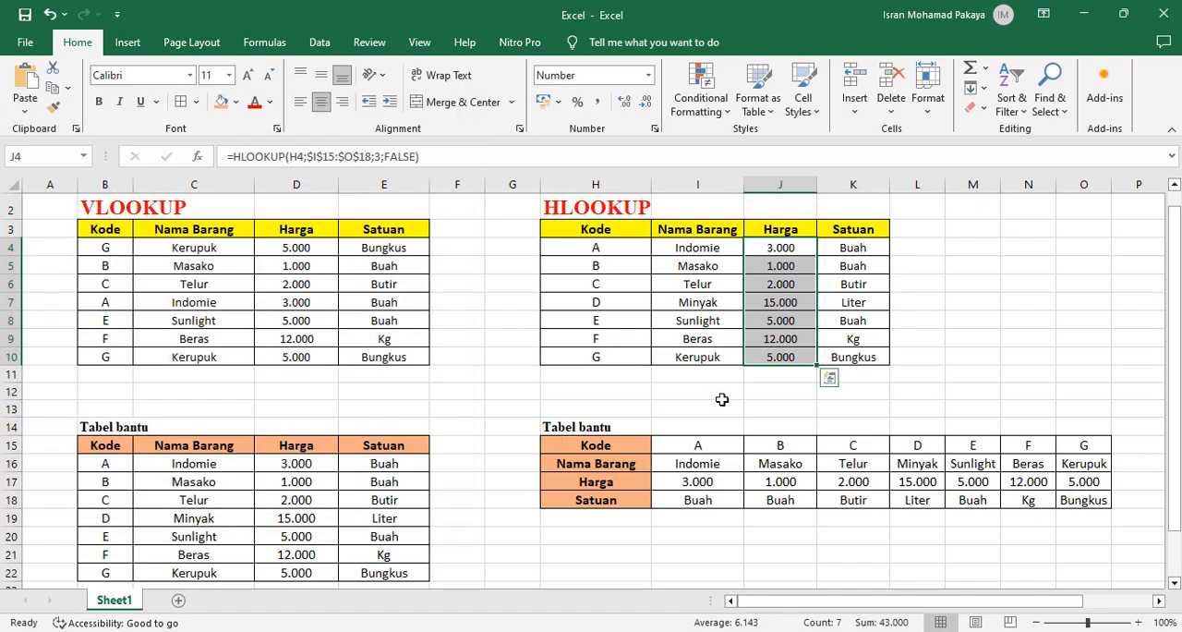
{"action": "left_click", "coordinate": [785, 392]}
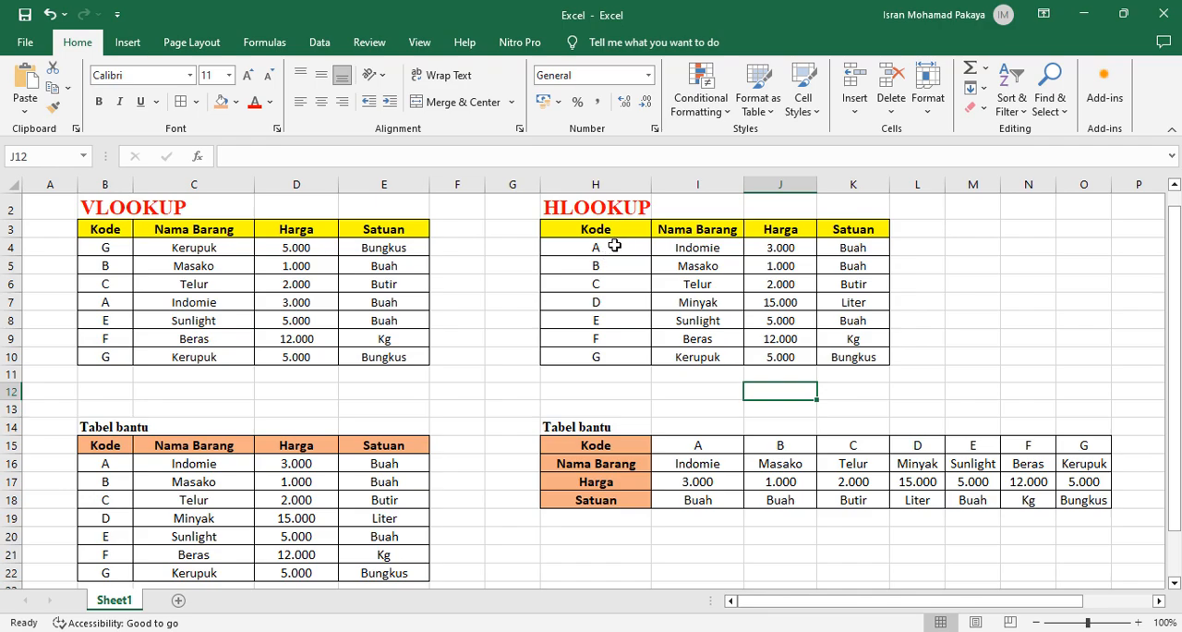
Test the HLOOKUP table by changing the code in H4 to B and the code in H5 to F
{"action": "left_click", "coordinate": [615, 244]}
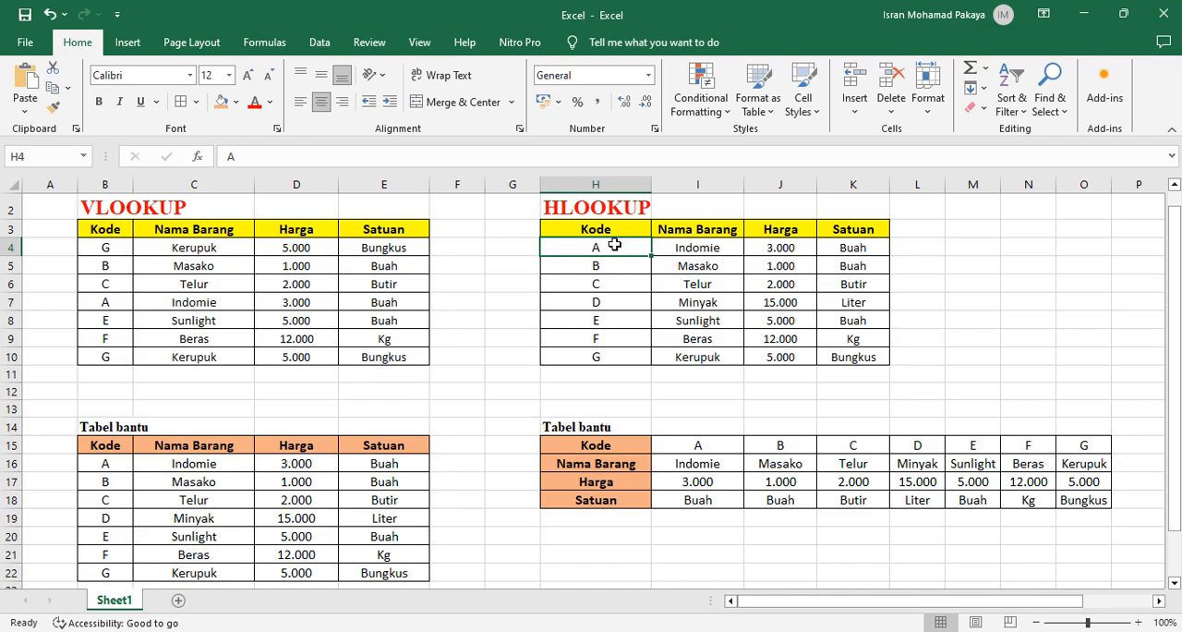
{"action": "type", "text": "B"}
{"action": "key", "text": "Return"}
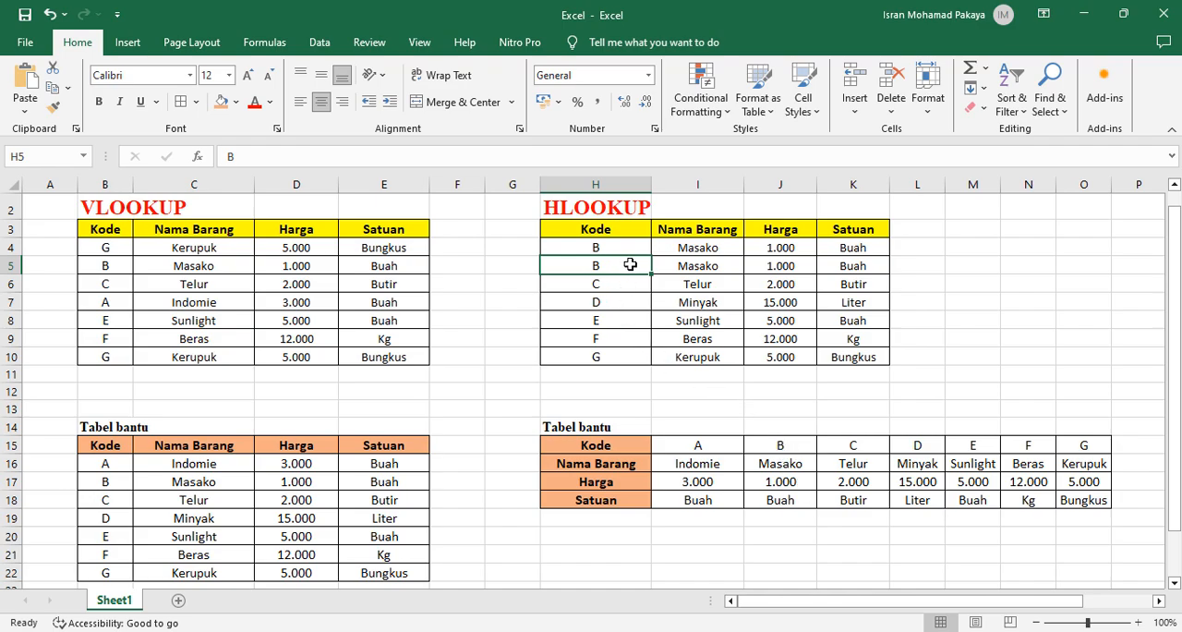
{"action": "type", "text": "F"}
{"action": "key", "text": "Return"}
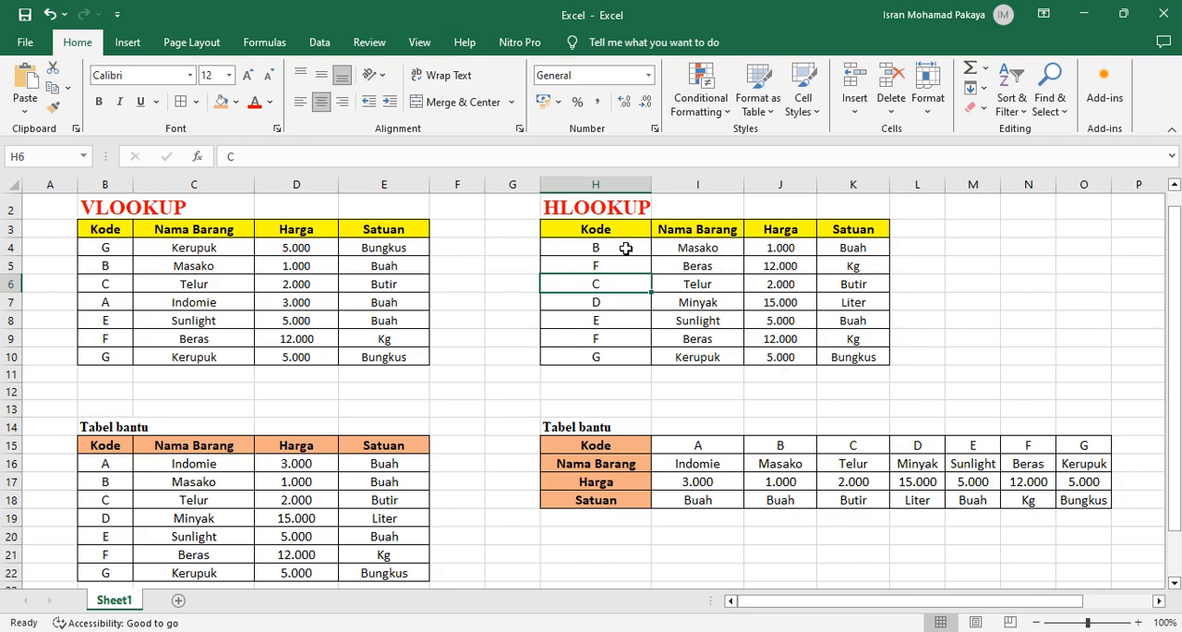
{"action": "left_click", "coordinate": [617, 393]}
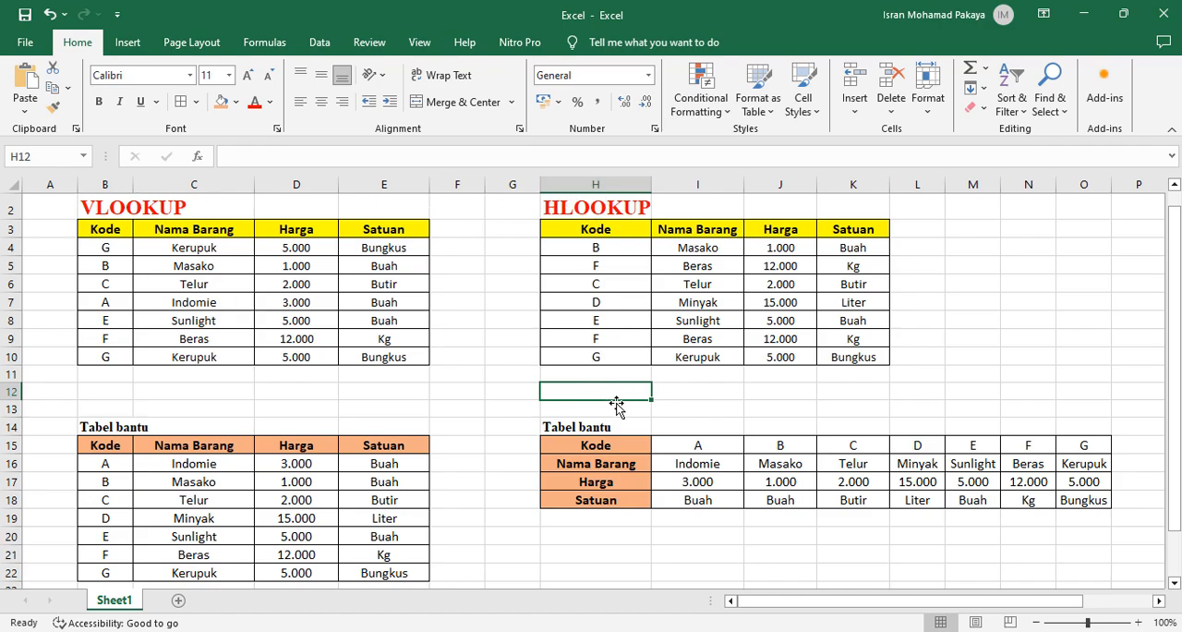
{"action": "left_click", "coordinate": [707, 386]}
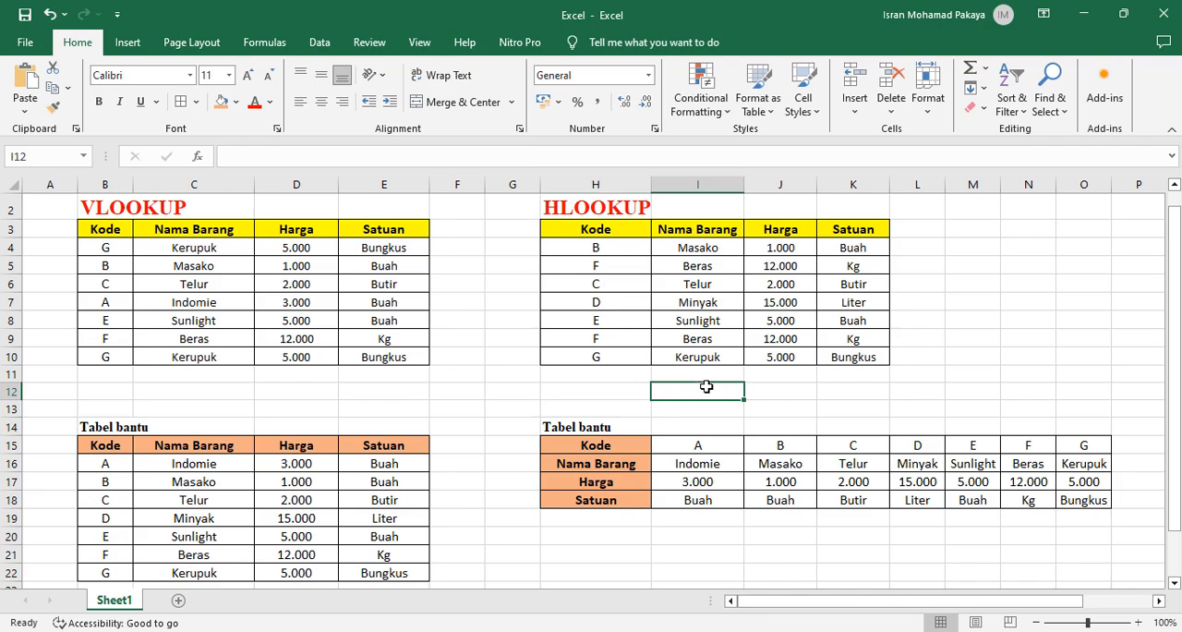